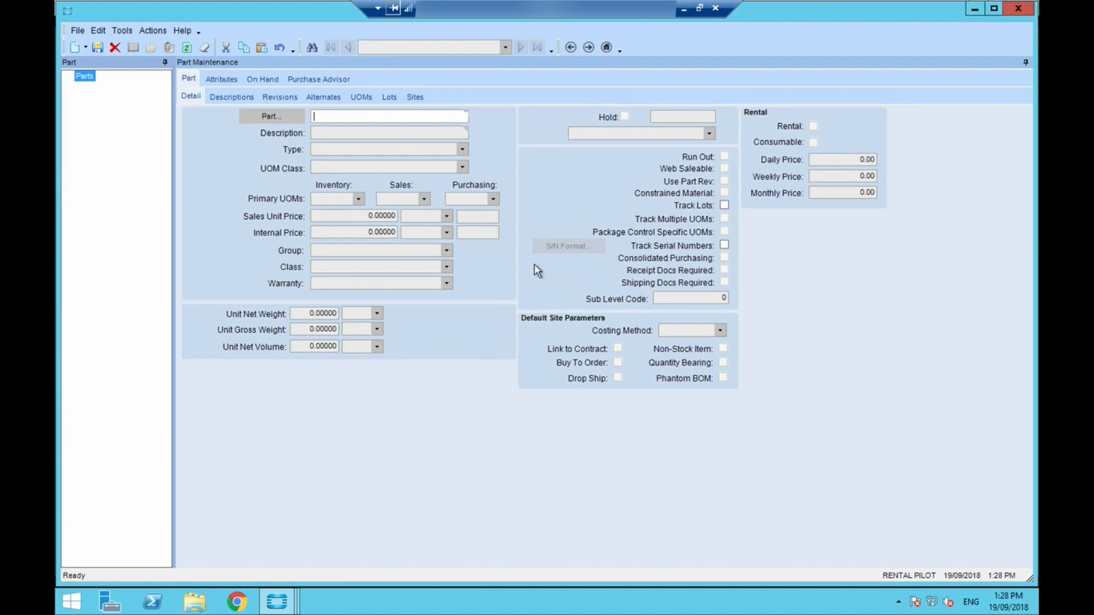
- Create a new part MECH with the description Machine 1070
{"action": "left_click", "coordinate": [86, 48]}
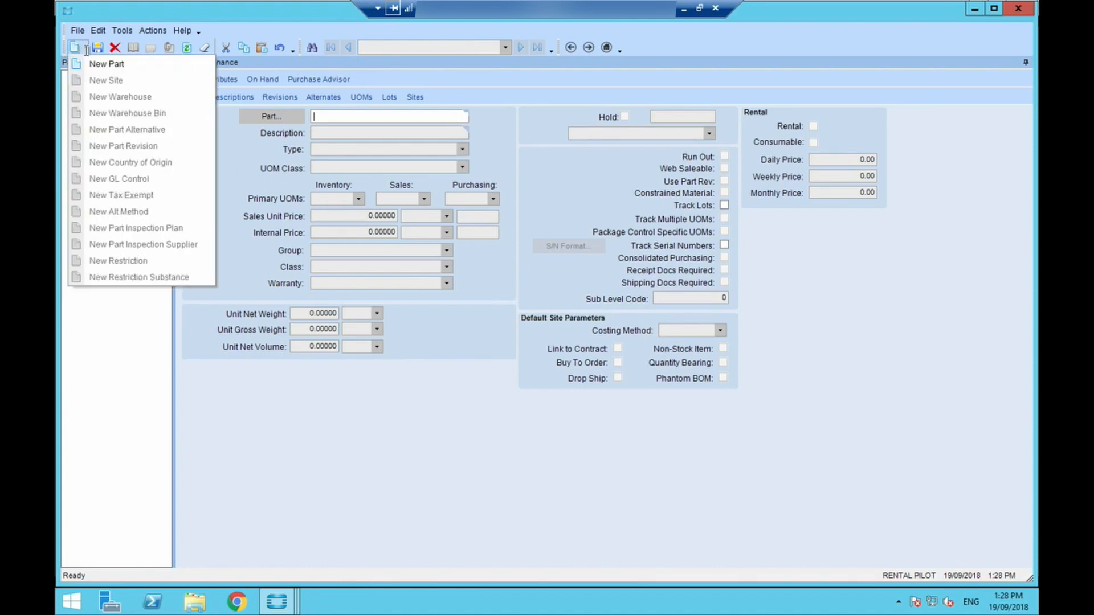
{"action": "left_click", "coordinate": [91, 63]}
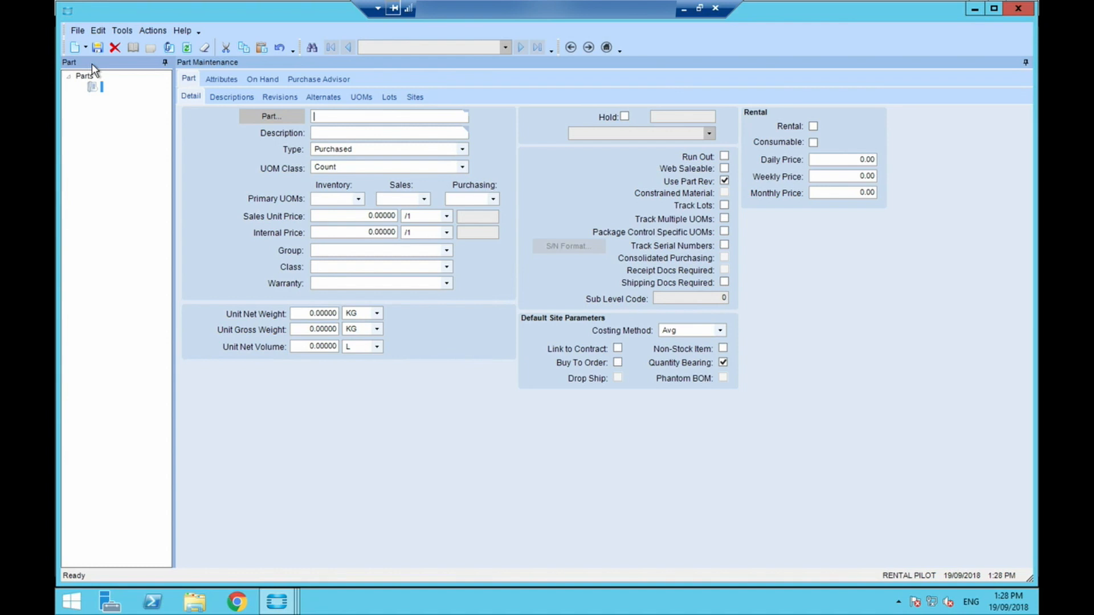
{"action": "type", "text": "MECH"}
{"action": "key", "text": "Tab"}
{"action": "type", "text": "Machine"}
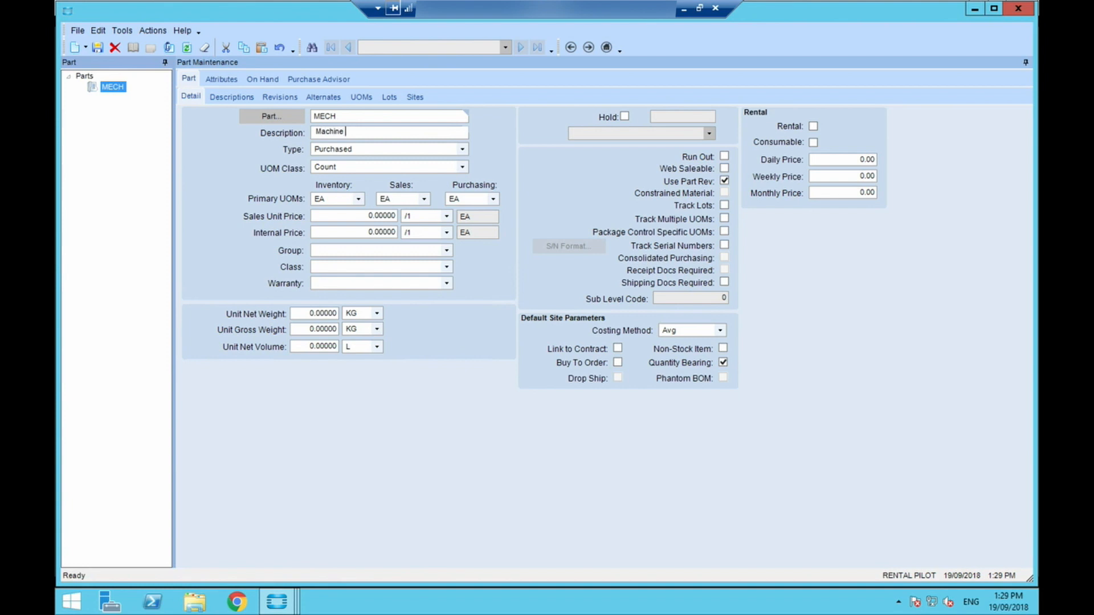
{"action": "type", "text": " 1070"}
{"action": "key", "text": "Tab"}
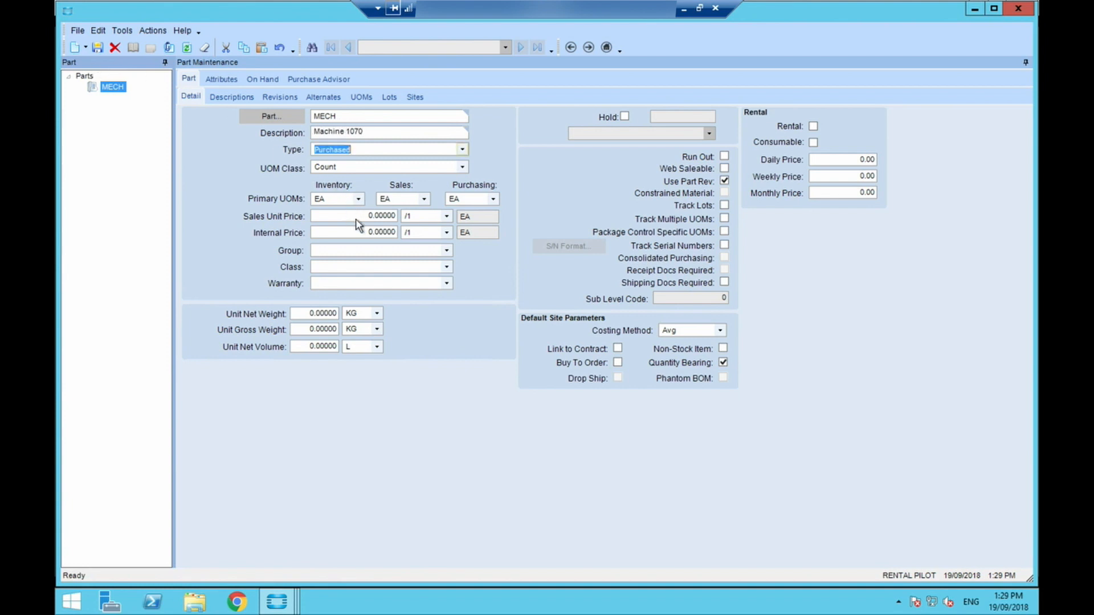
- Mark the MECH part as a rental with a daily price of 100, weekly price of 500 and monthly price of 1,800
{"action": "left_click", "coordinate": [813, 126]}
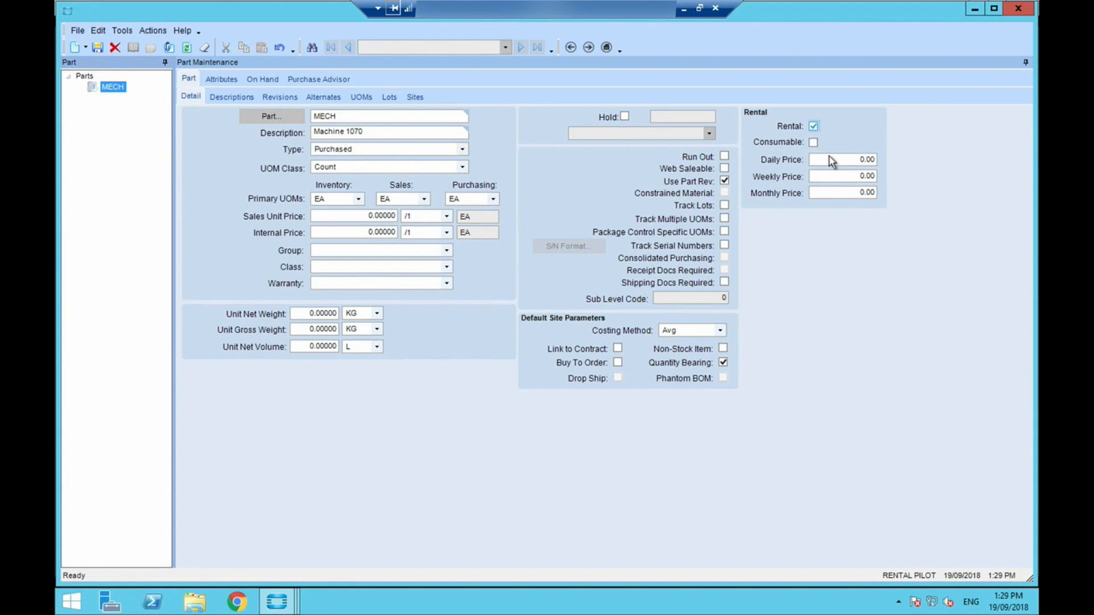
{"action": "left_click", "coordinate": [849, 161]}
{"action": "left_click", "coordinate": [855, 177]}
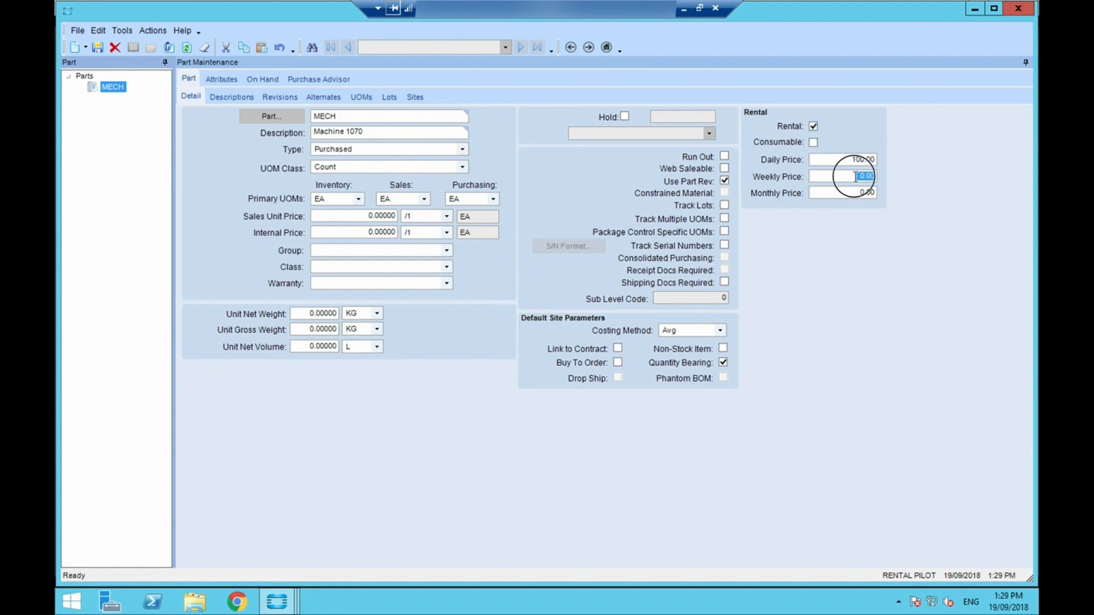
{"action": "type", "text": "50"}
{"action": "left_click", "coordinate": [847, 194]}
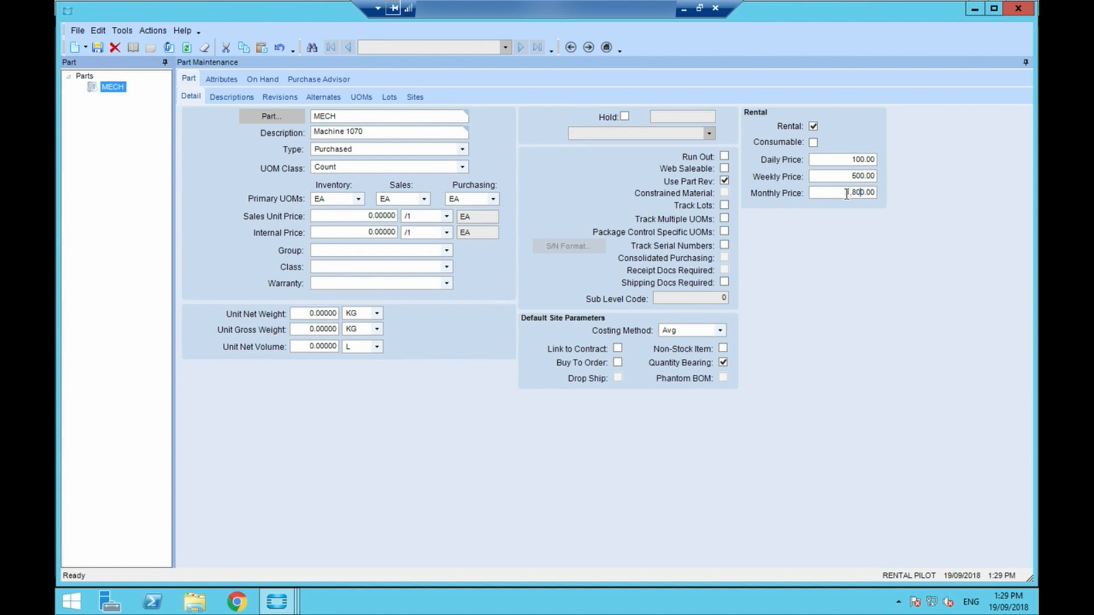
{"action": "key", "text": "Tab"}
- Enable serial number tracking for MECH with prefix M and 5 numeric digits, and save the part
{"action": "left_click", "coordinate": [724, 245]}
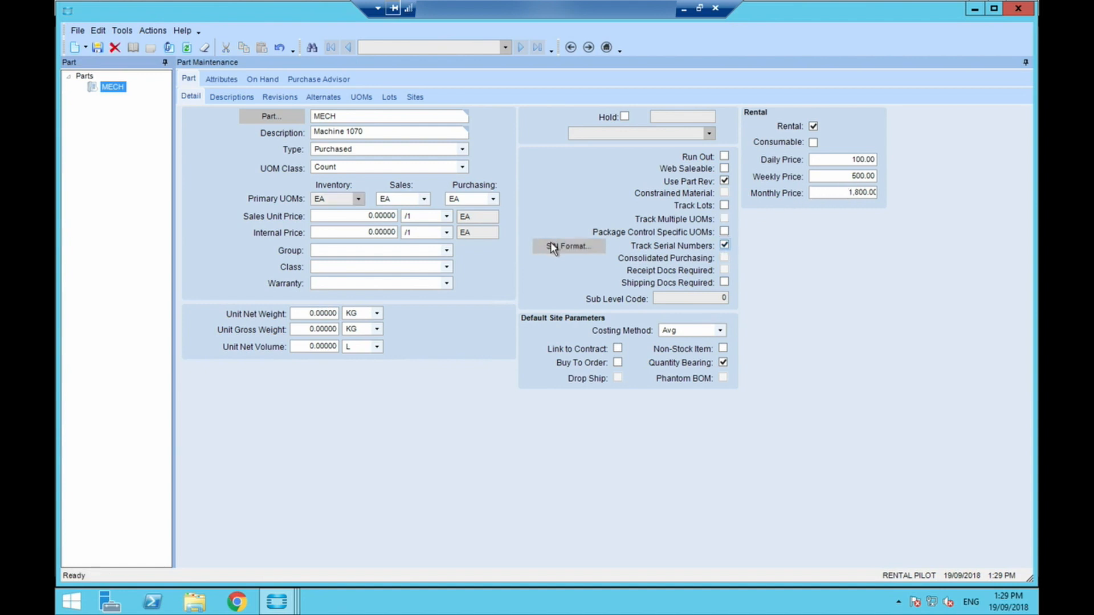
{"action": "left_click", "coordinate": [551, 243]}
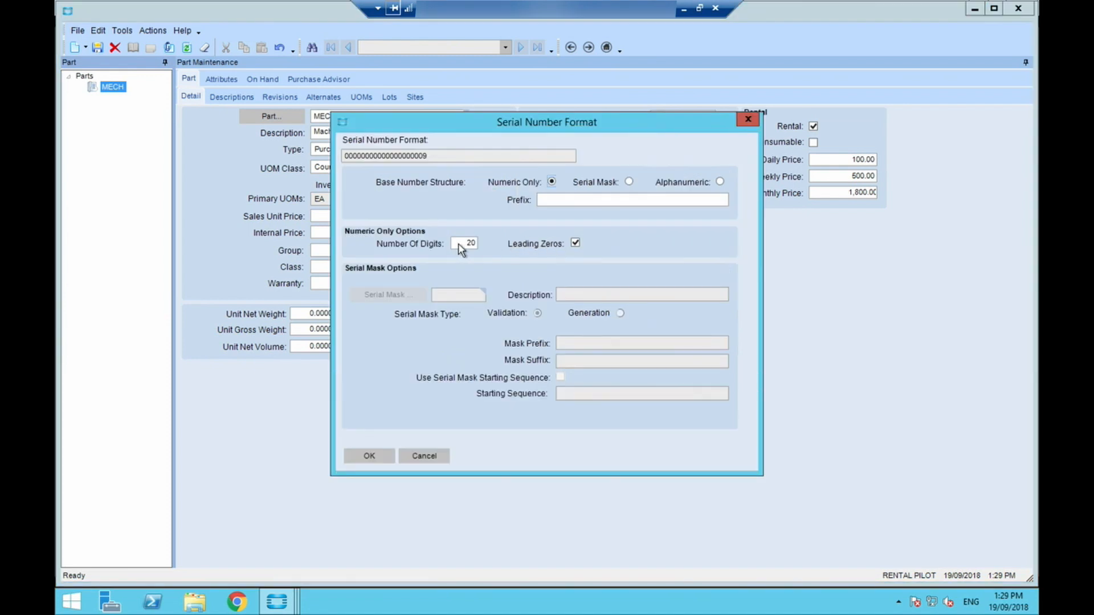
{"action": "left_click", "coordinate": [555, 201]}
{"action": "type", "text": "M"}
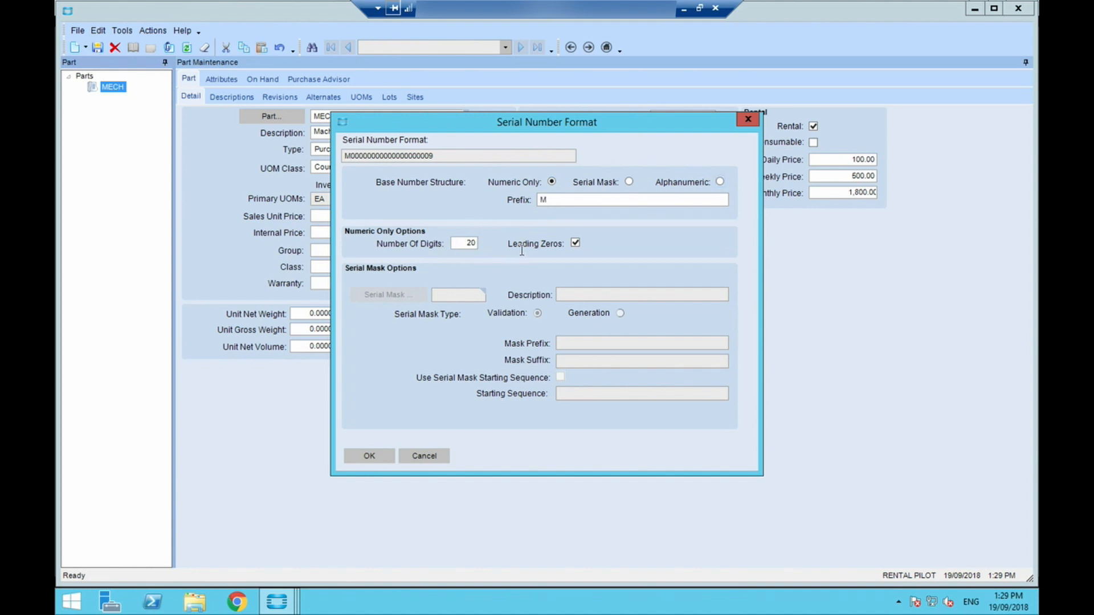
{"action": "key", "text": "Tab"}
{"action": "type", "text": "5"}
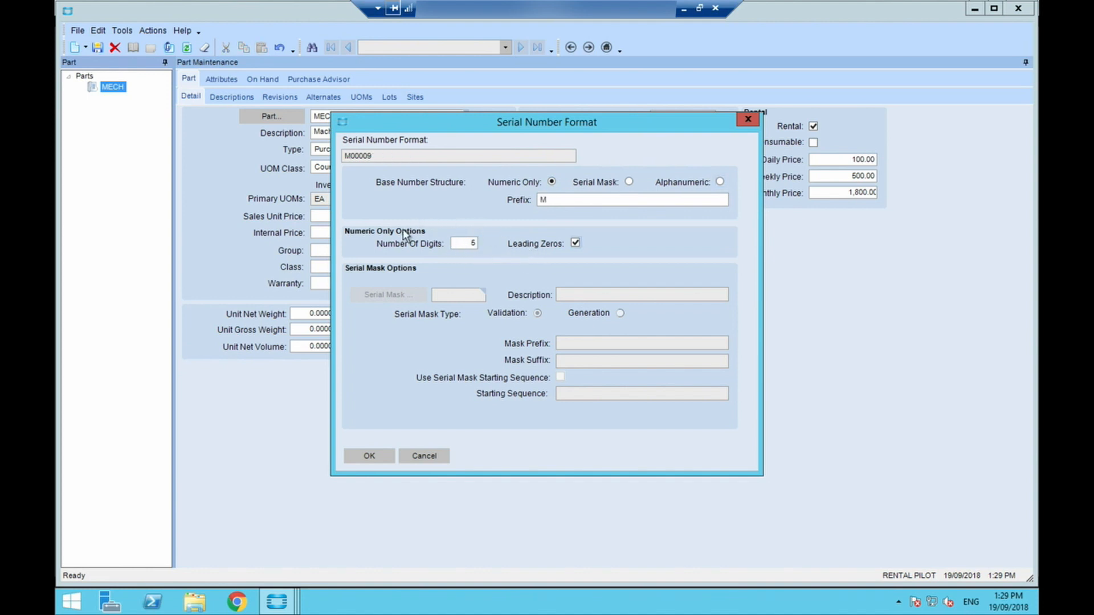
{"action": "left_click", "coordinate": [371, 456]}
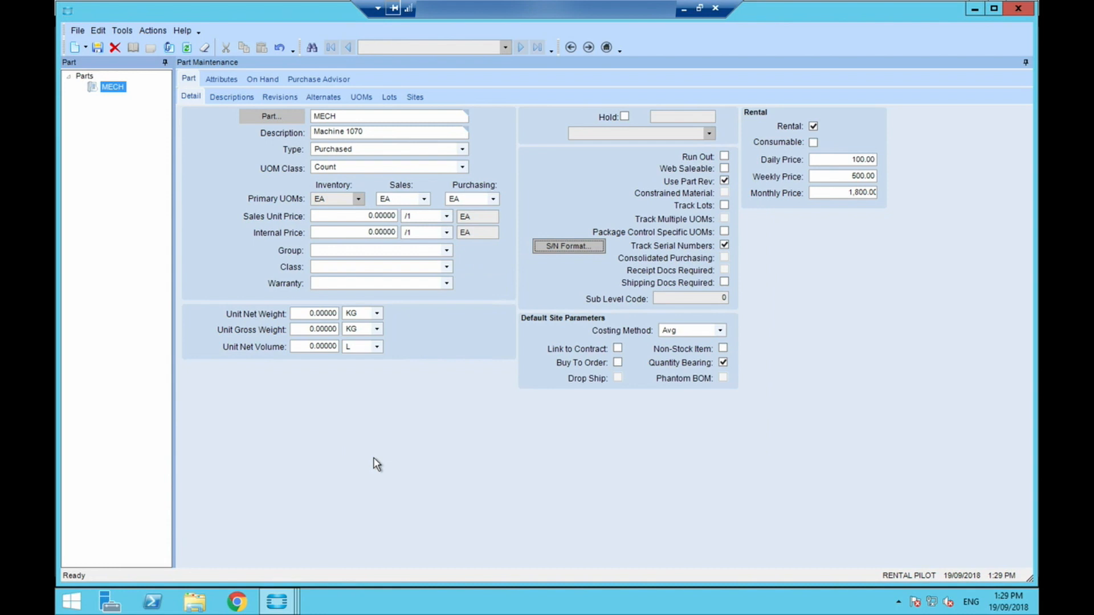
{"action": "left_click", "coordinate": [95, 49]}
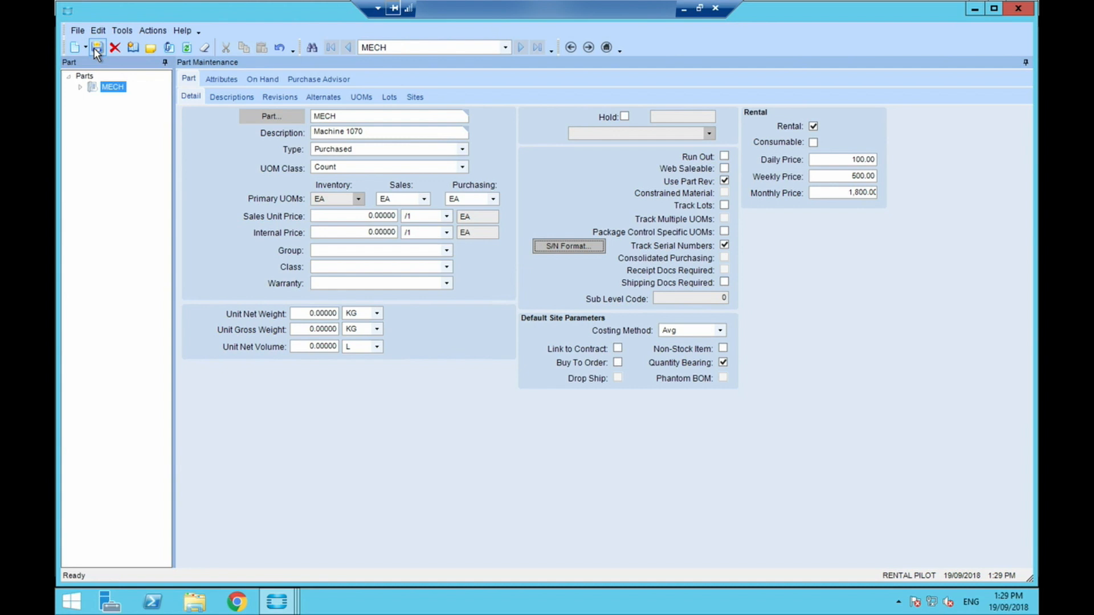
- Add part 2402/19B as an alternate of MECH with the alternate type Complement
{"action": "left_click", "coordinate": [86, 47]}
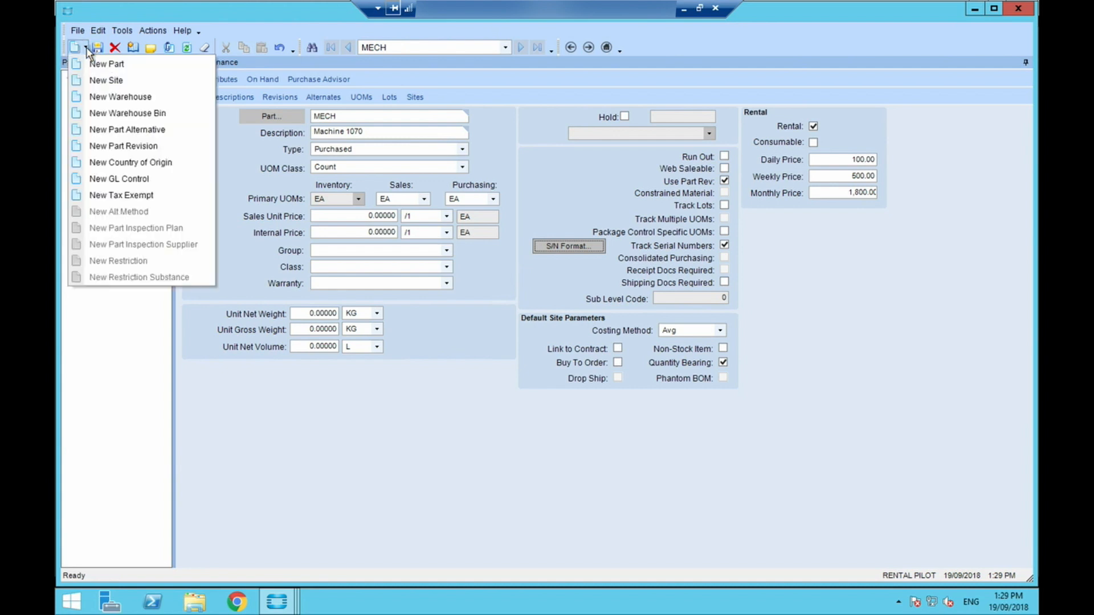
{"action": "left_click", "coordinate": [135, 130]}
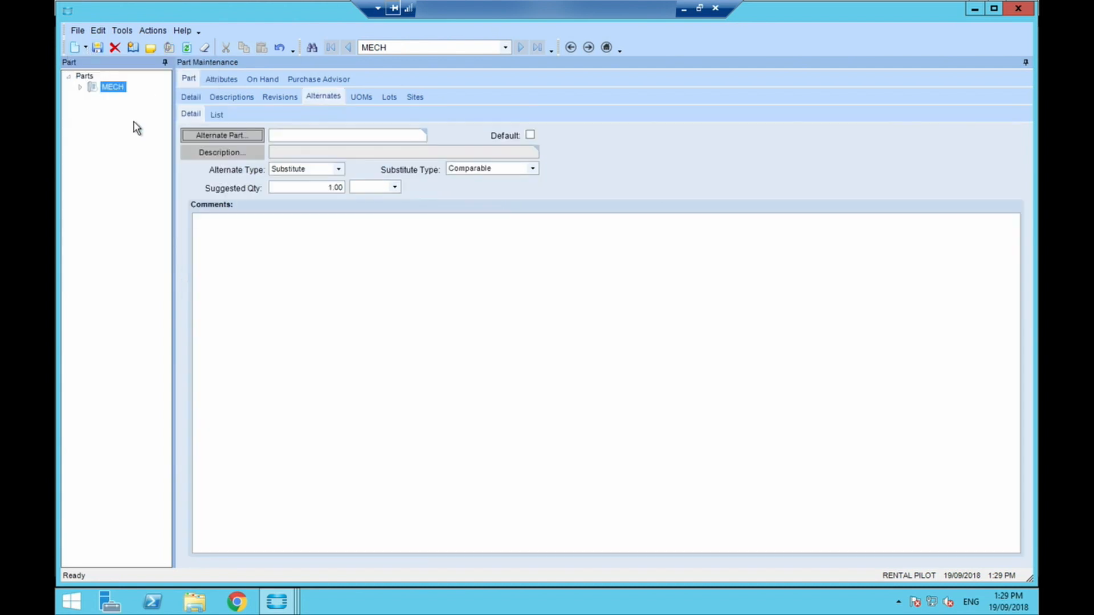
{"action": "left_click", "coordinate": [240, 136]}
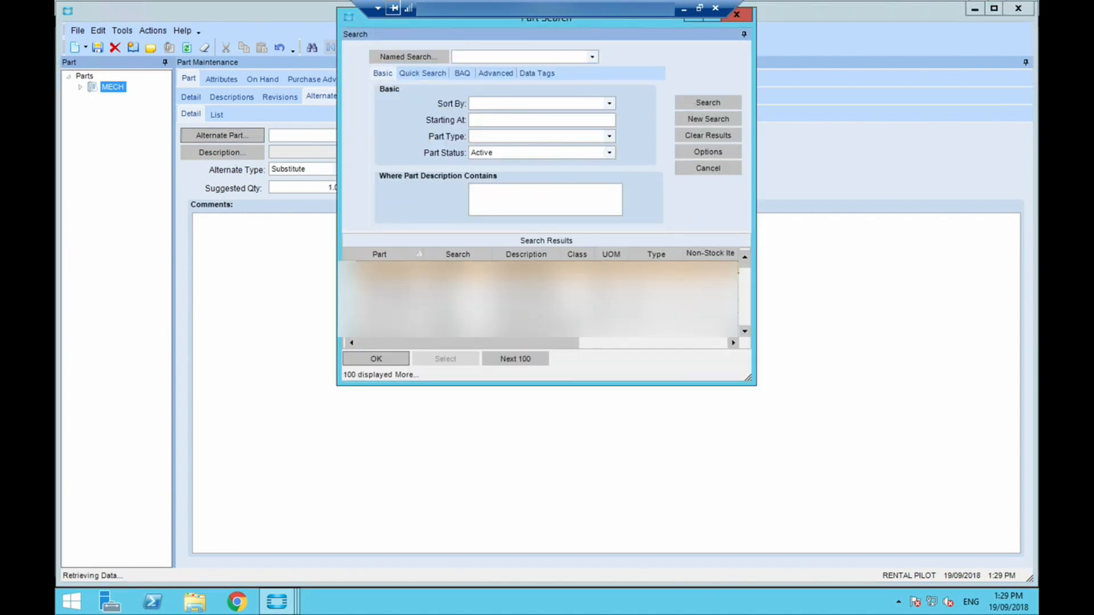
{"action": "double_click", "coordinate": [400, 285]}
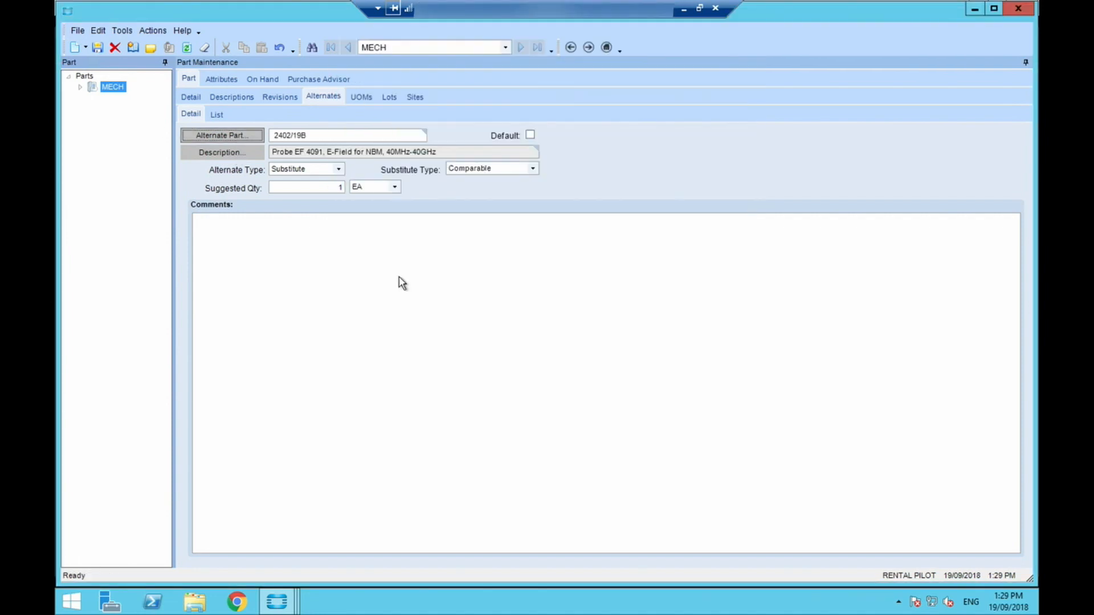
{"action": "left_click", "coordinate": [340, 170]}
{"action": "left_click", "coordinate": [308, 193]}
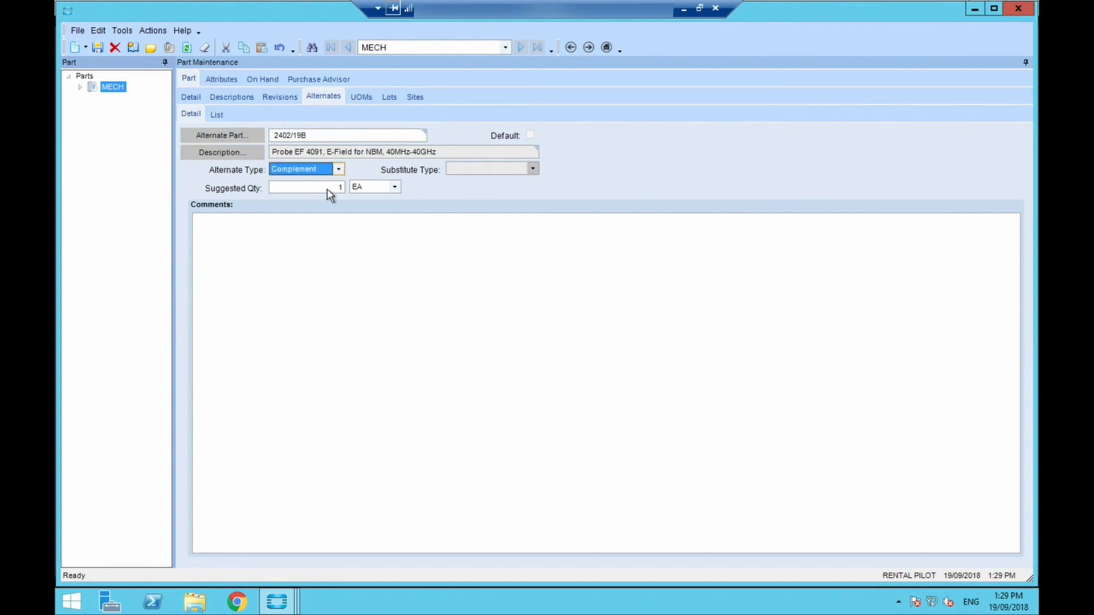
- Set the complement part's suggested quantity to 2, save it and return to the main part details
{"action": "left_click", "coordinate": [328, 190]}
{"action": "left_click_drag", "start_coordinate": [329, 190], "coordinate": [356, 187]}
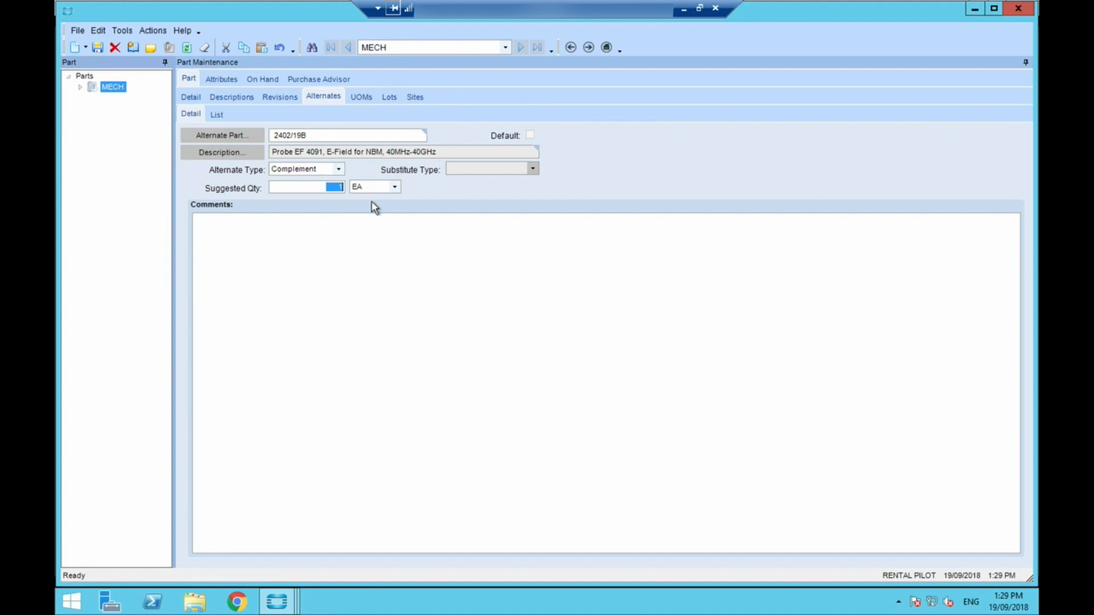
{"action": "type", "text": "2"}
{"action": "key", "text": "Tab"}
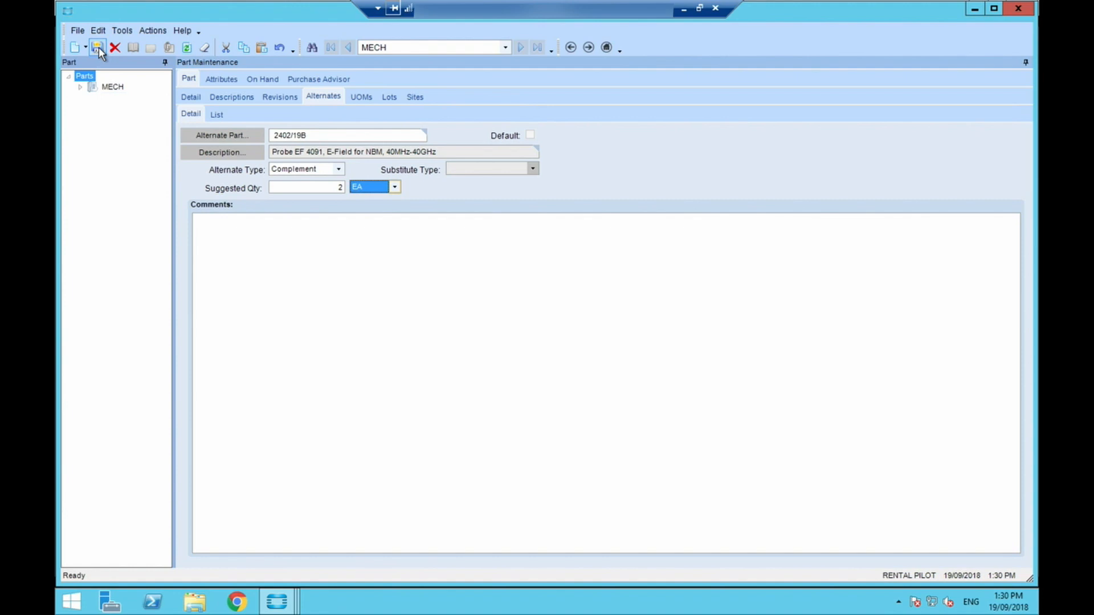
{"action": "left_click", "coordinate": [191, 97]}
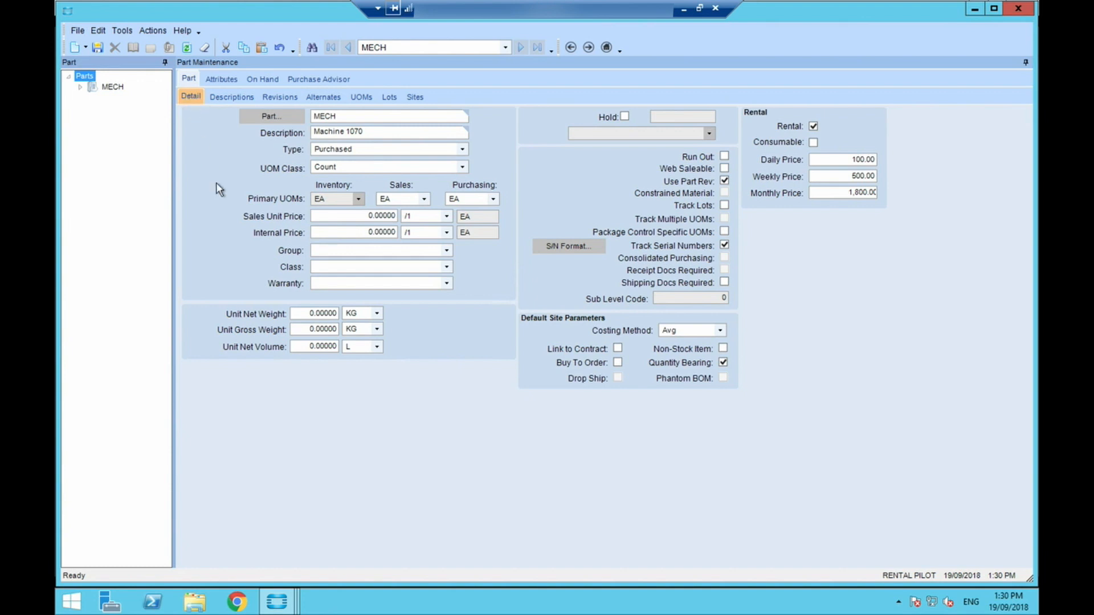
- Open Purchase Order Entry from the home screen and create a new purchase order for the supplier 0AB Electronics
{"action": "left_click", "coordinate": [975, 9]}
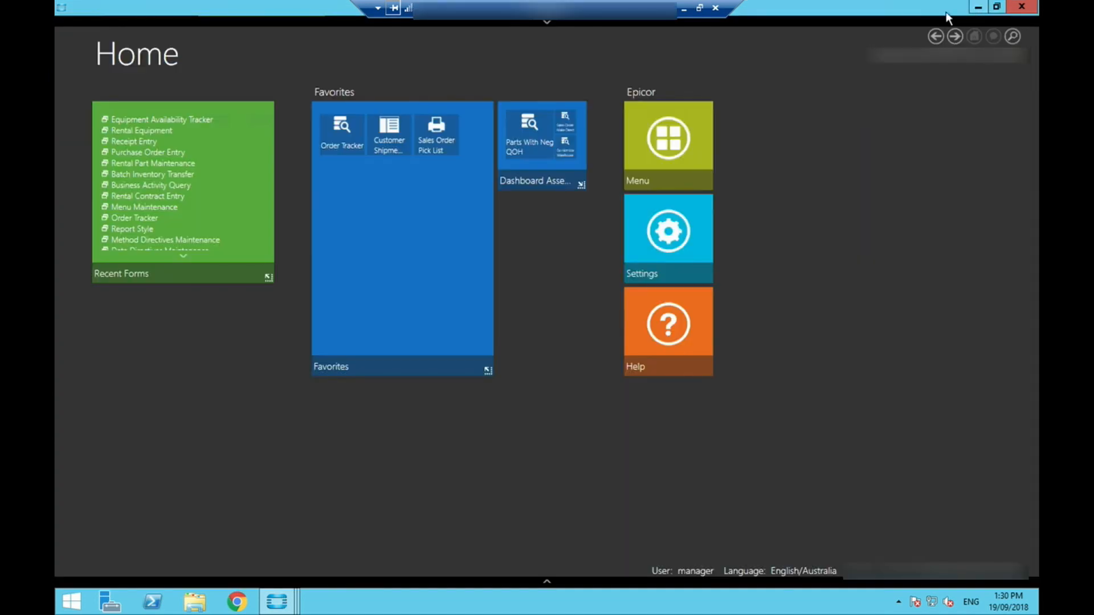
{"action": "left_click", "coordinate": [157, 153]}
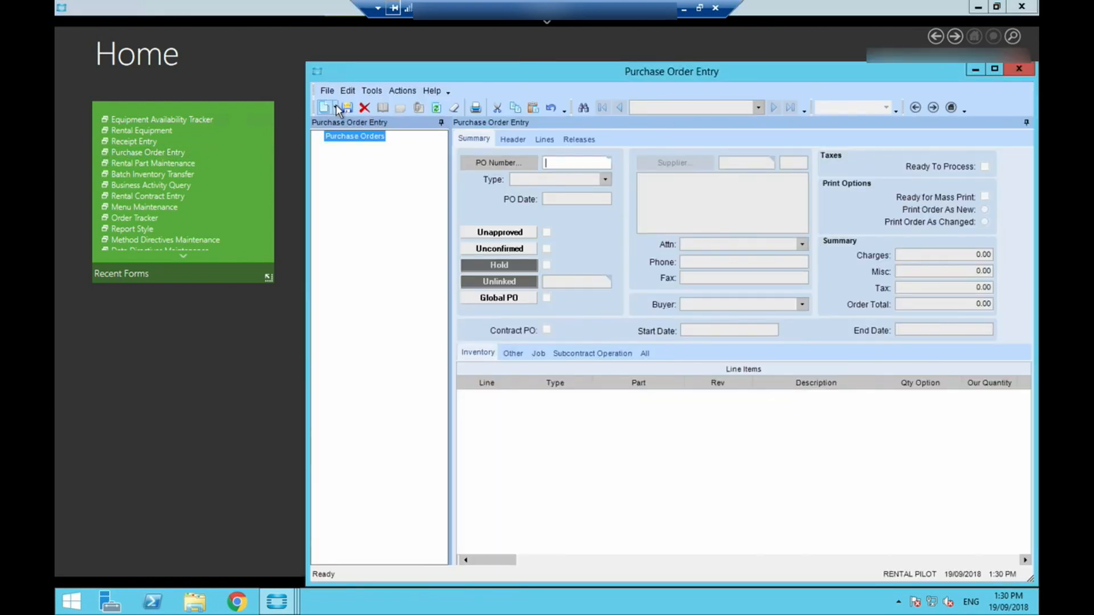
{"action": "left_click", "coordinate": [335, 106]}
{"action": "left_click", "coordinate": [350, 125]}
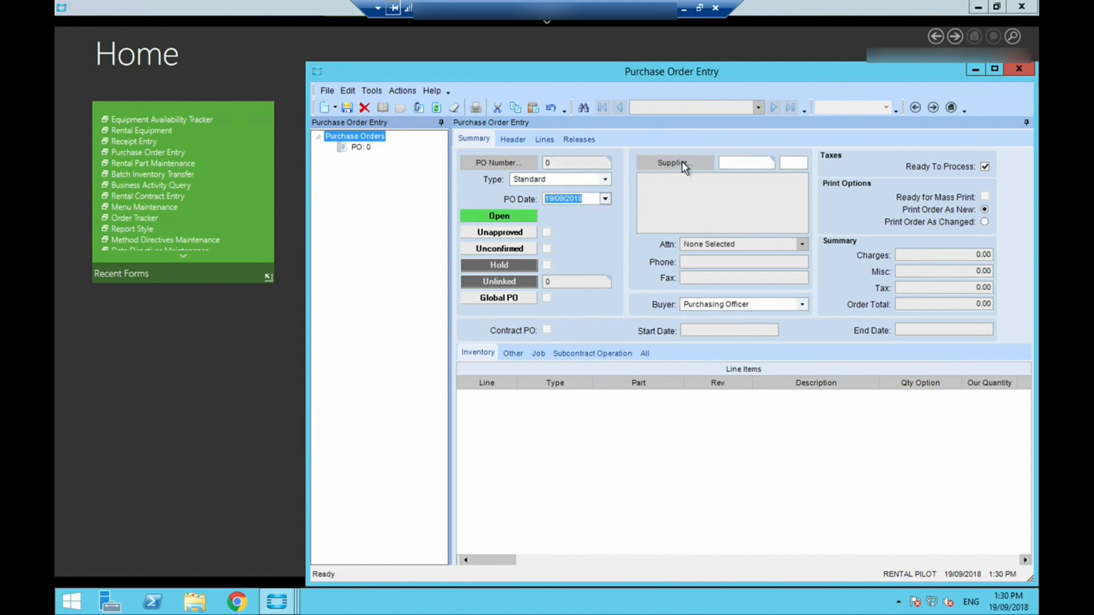
{"action": "left_click", "coordinate": [674, 163]}
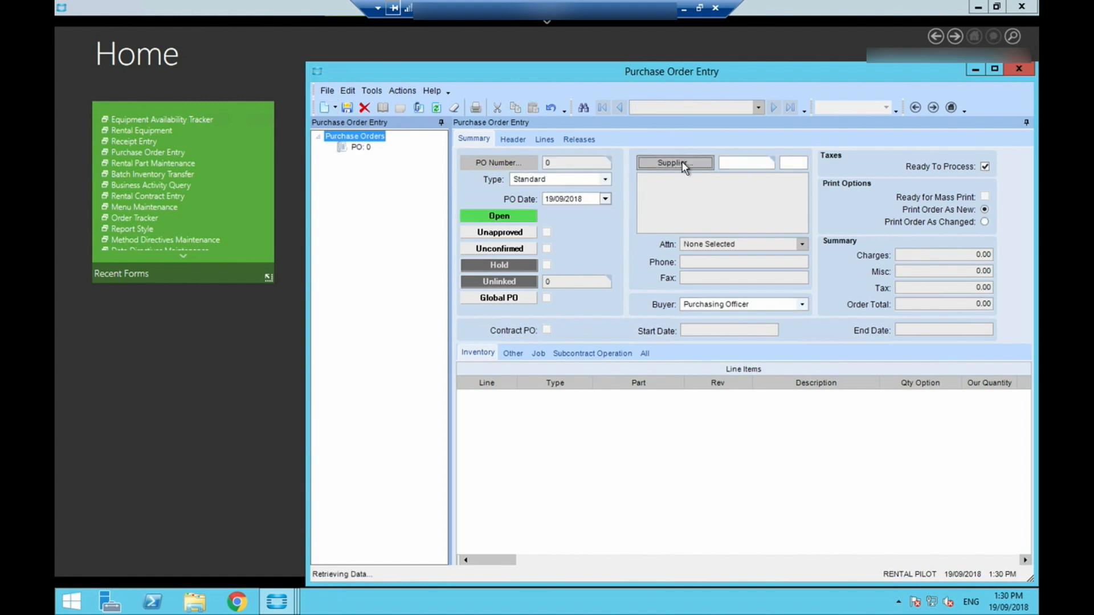
{"action": "left_click", "coordinate": [689, 88]}
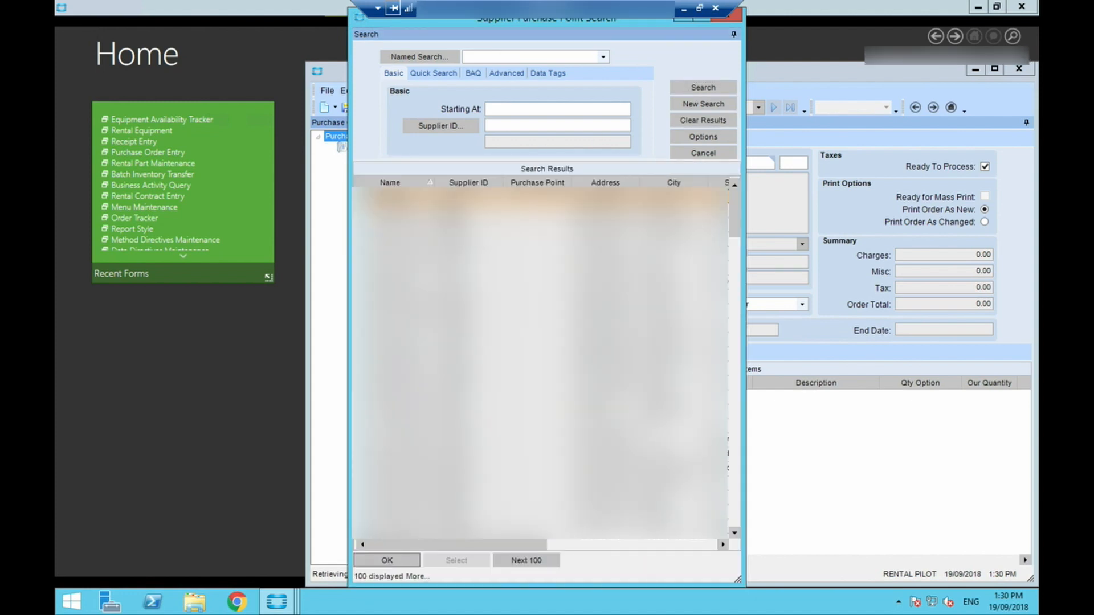
{"action": "double_click", "coordinate": [446, 212]}
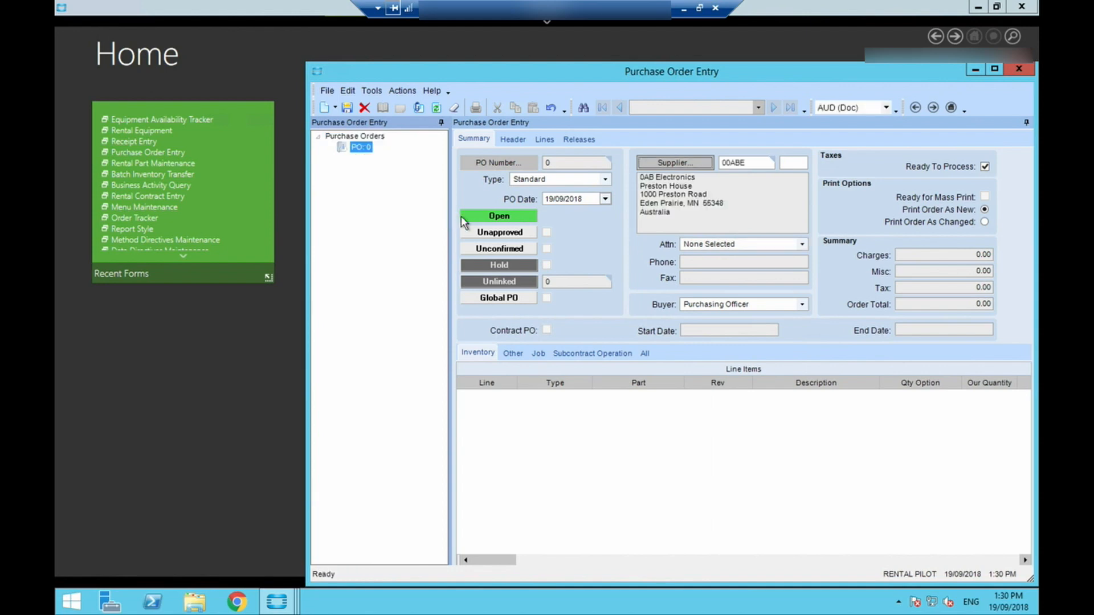
- Set the purchase order's due date to 21/09/2018 in its header and save the order
{"action": "left_click", "coordinate": [518, 139]}
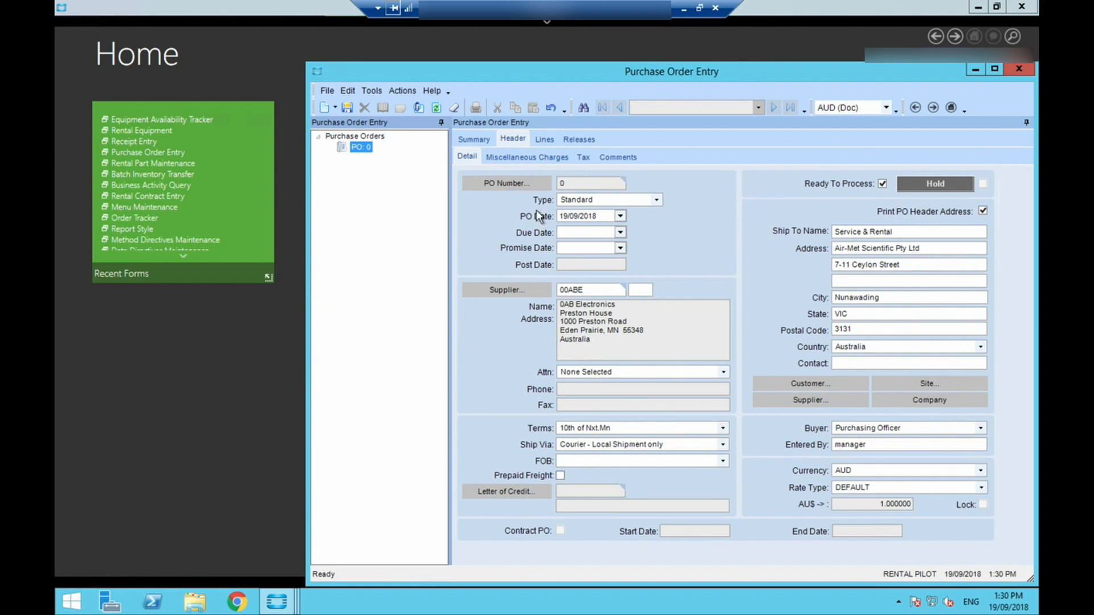
{"action": "left_click", "coordinate": [621, 233]}
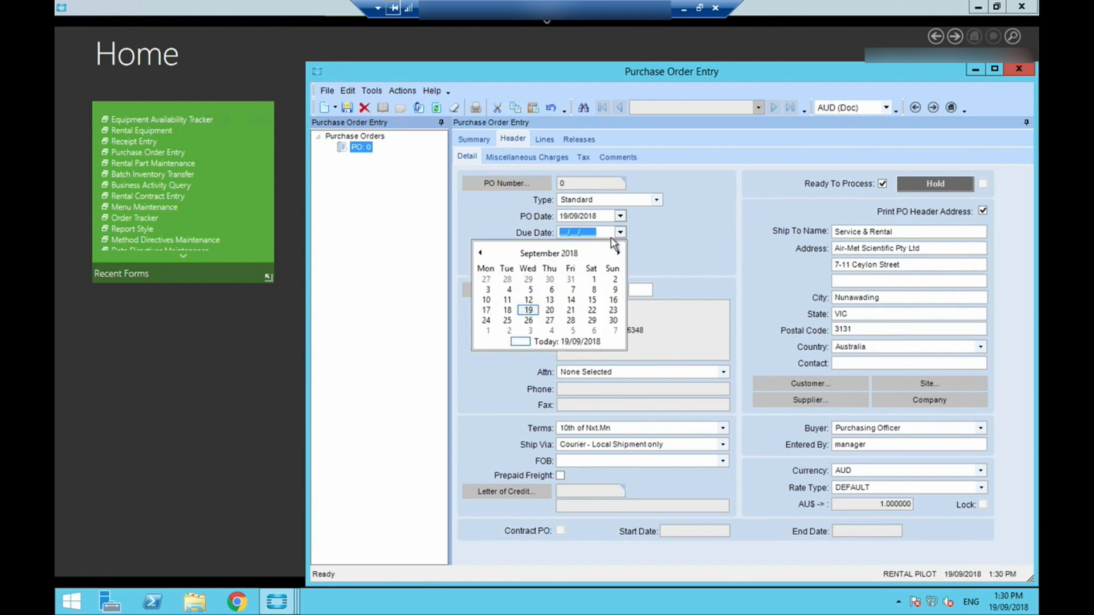
{"action": "left_click", "coordinate": [571, 310]}
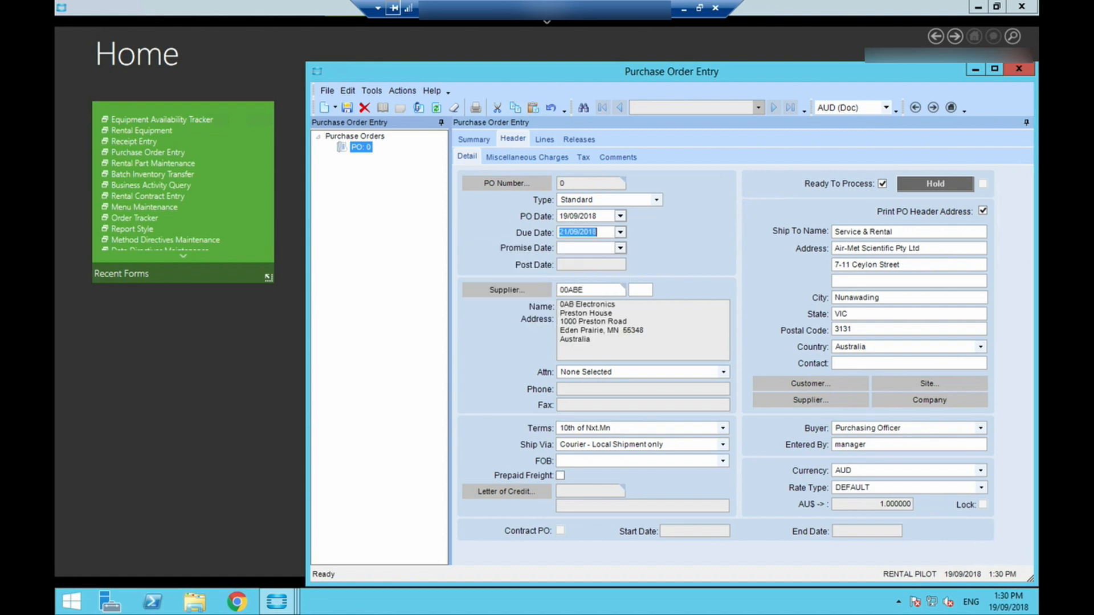
{"action": "left_click", "coordinate": [346, 108]}
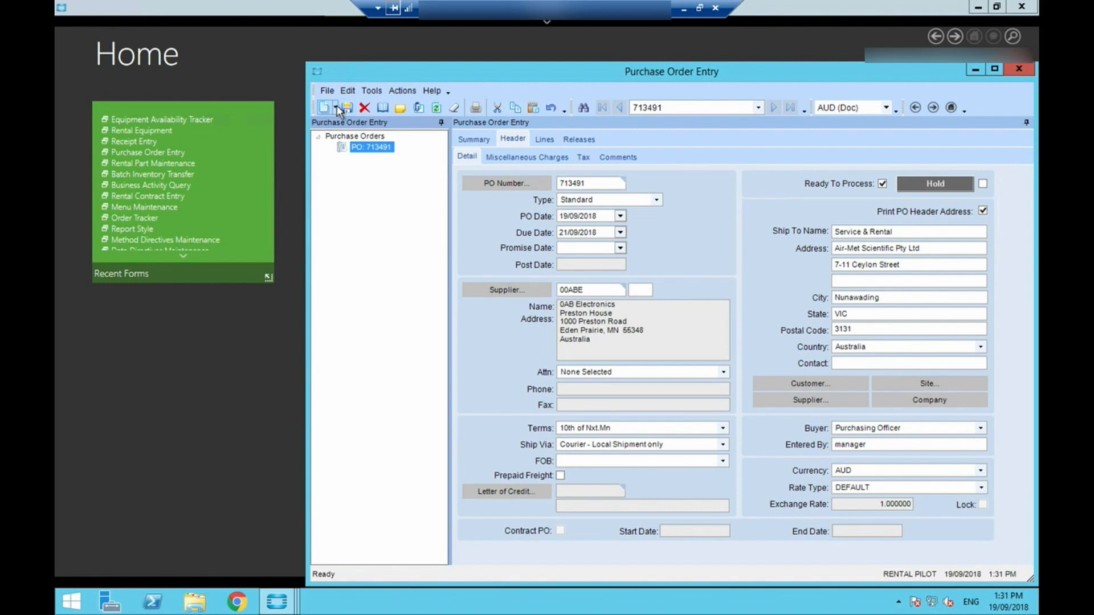
- Add a new line to the purchase order for part MECH
{"action": "left_click", "coordinate": [335, 108]}
{"action": "left_click", "coordinate": [356, 173]}
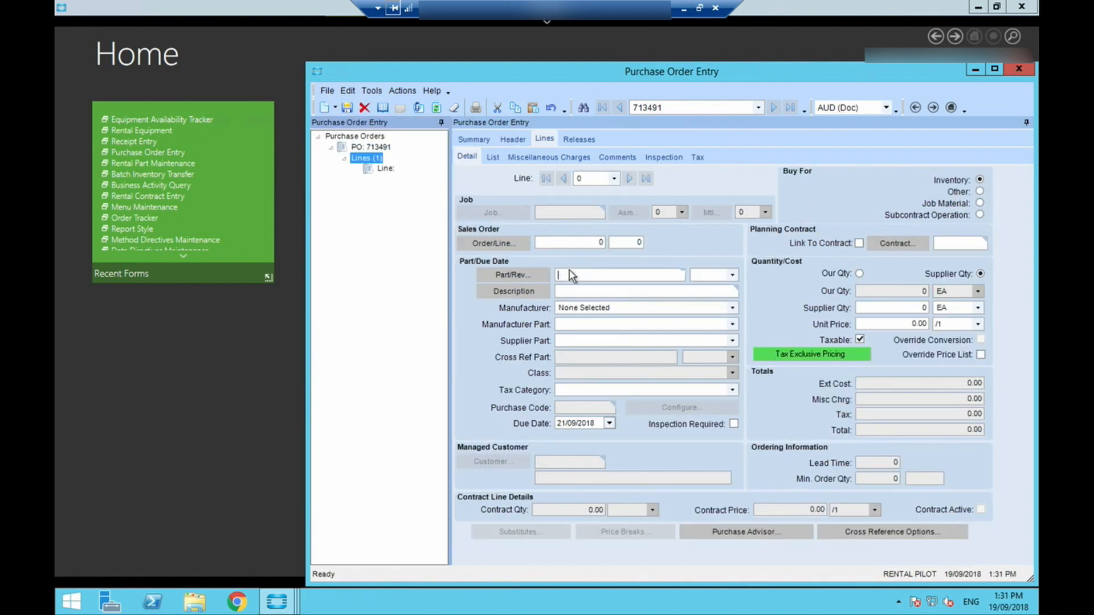
{"action": "left_click", "coordinate": [571, 275]}
{"action": "type", "text": "MECH"}
{"action": "key", "text": "Tab"}
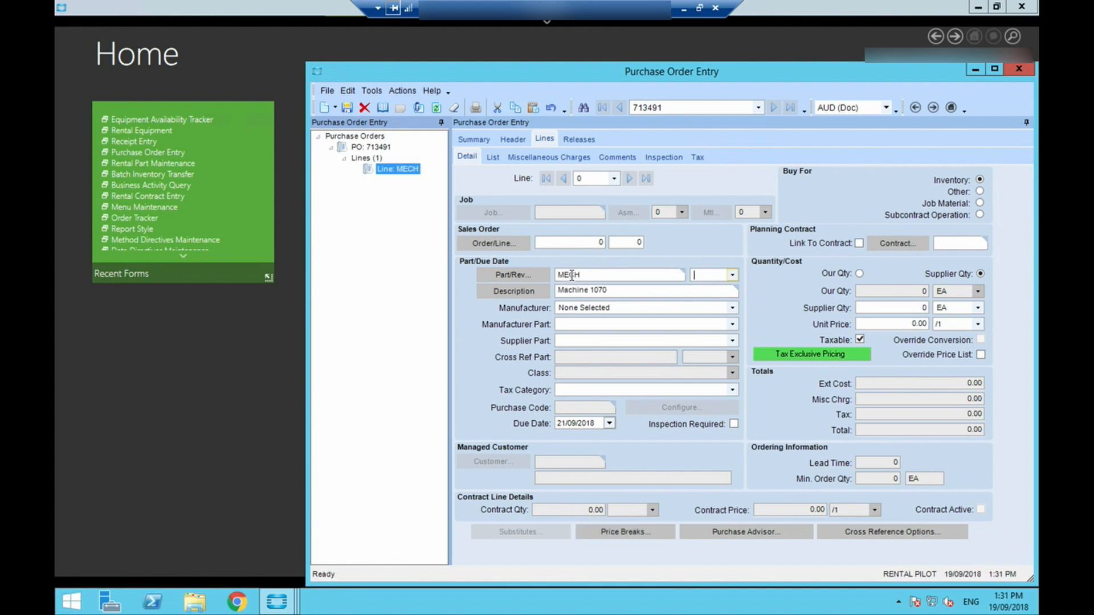
- Switch the MECH line to our own quantity, enter 4 units and set the unit price to 5,000
{"action": "left_click", "coordinate": [859, 274]}
{"action": "left_click", "coordinate": [907, 291]}
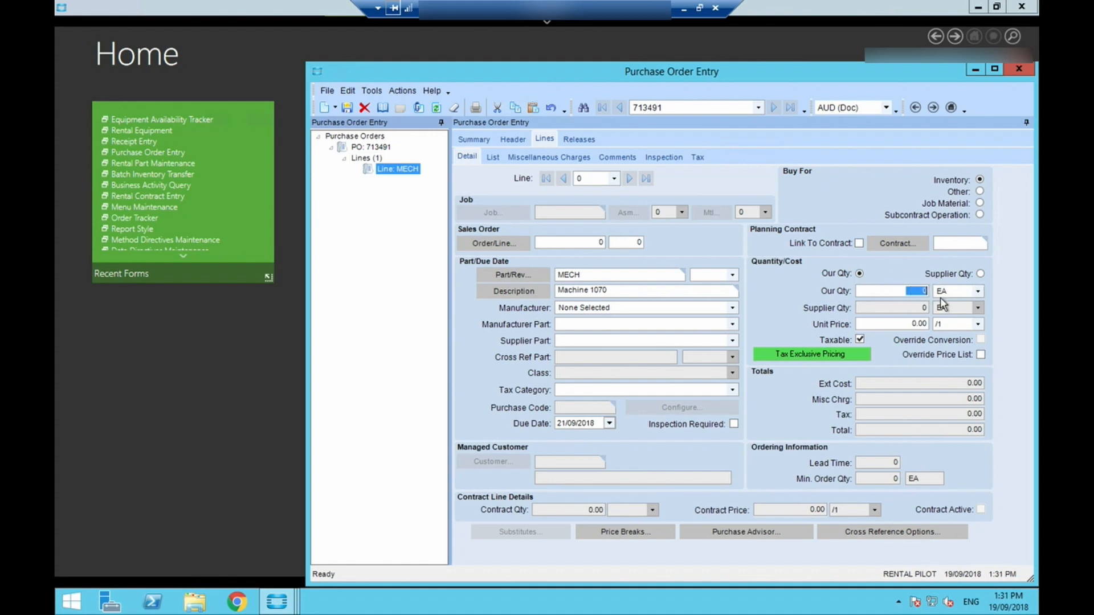
{"action": "type", "text": "4"}
{"action": "key", "text": "Tab"}
{"action": "left_click", "coordinate": [905, 324]}
{"action": "type", "text": "5000"}
{"action": "key", "text": "Tab"}
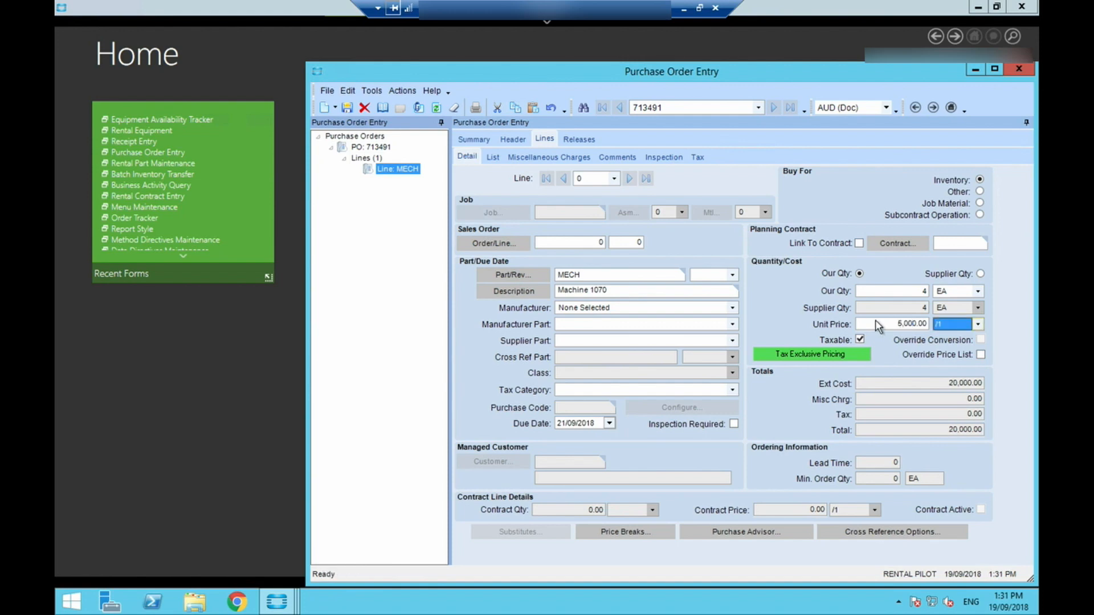
- Save the MECH line and add a second purchase order line for part 2402/19B, found through the part search
{"action": "left_click", "coordinate": [347, 108]}
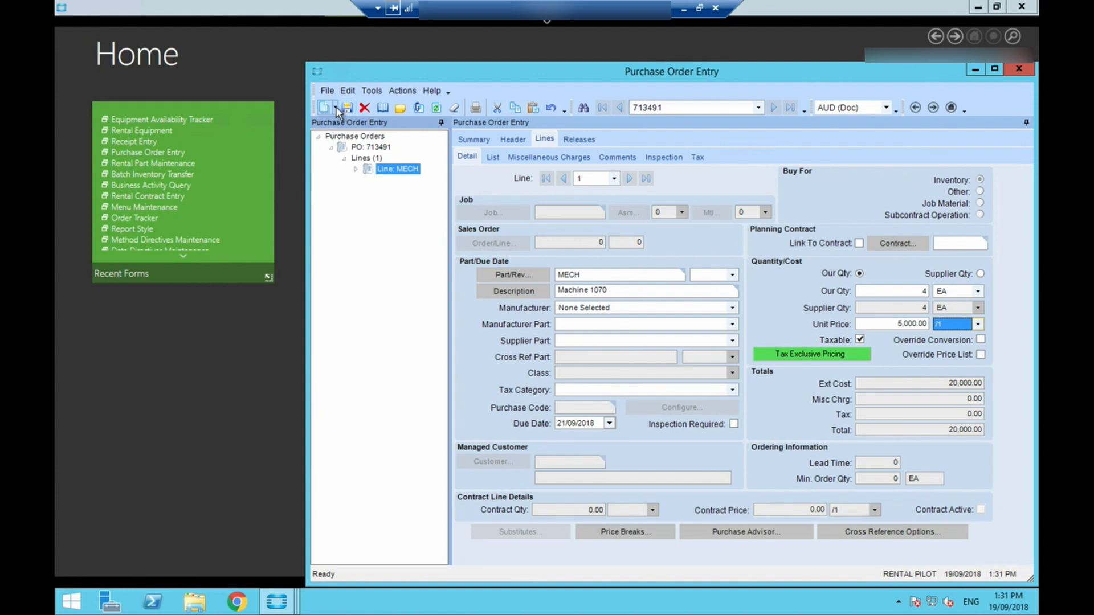
{"action": "left_click", "coordinate": [336, 107]}
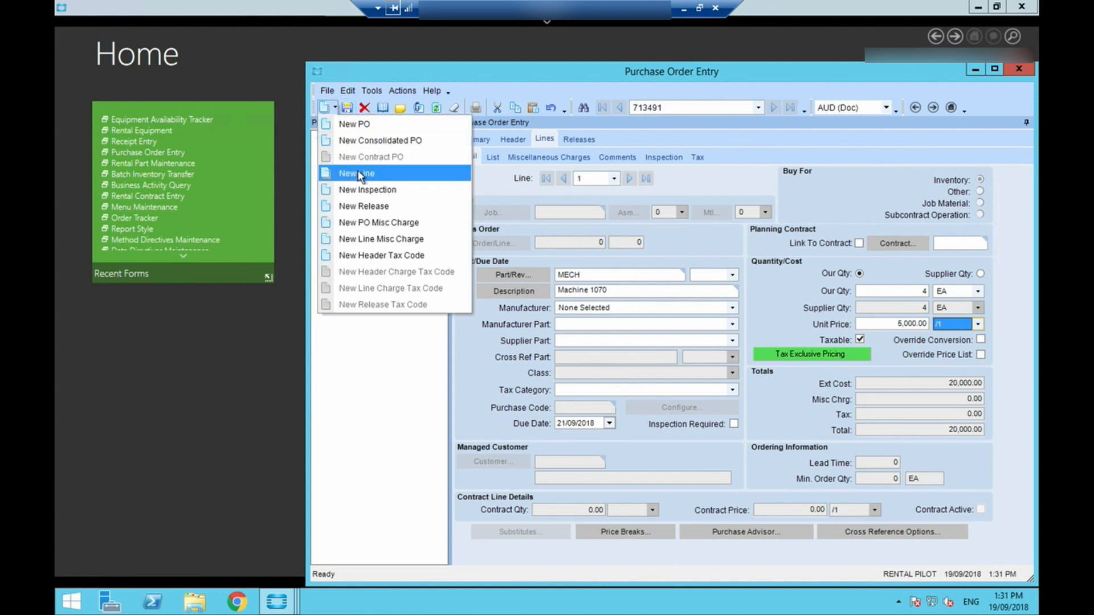
{"action": "left_click", "coordinate": [373, 172]}
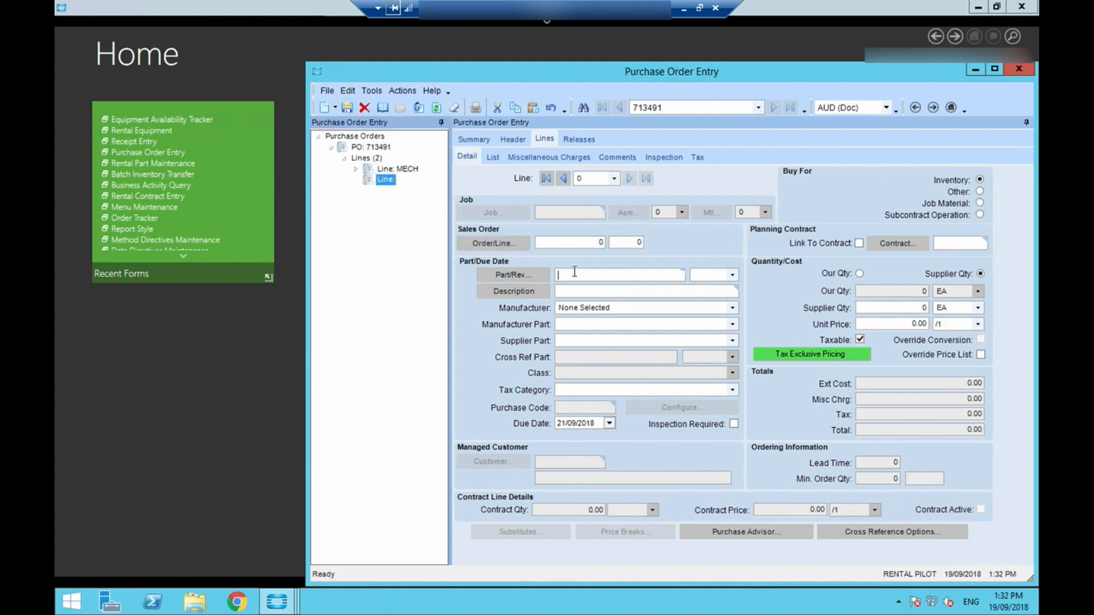
{"action": "left_click", "coordinate": [530, 274]}
{"action": "left_click", "coordinate": [713, 101]}
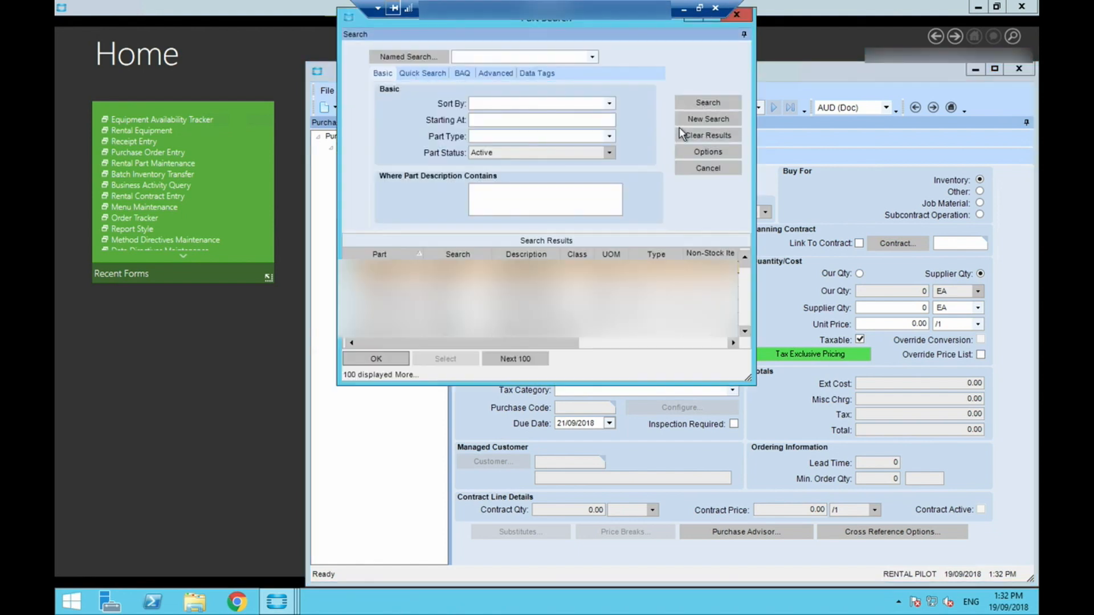
{"action": "double_click", "coordinate": [396, 276]}
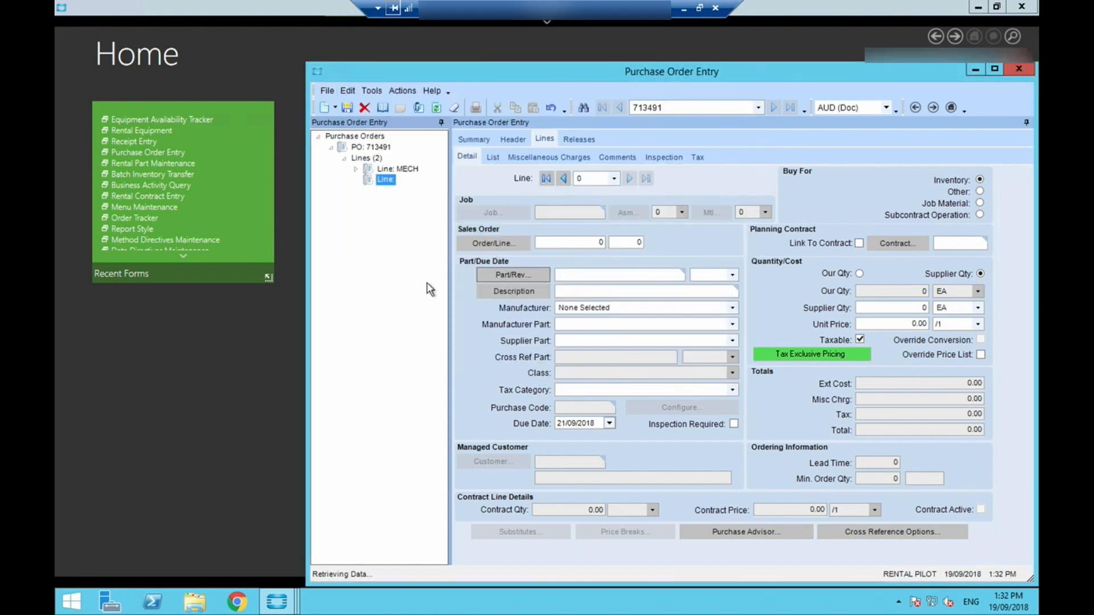
- Switch the 2402/19B line to our own quantity, enter 10 units at a unit price of 40, and save the line
{"action": "left_click", "coordinate": [858, 274]}
{"action": "left_click", "coordinate": [908, 295]}
{"action": "type", "text": "10"}
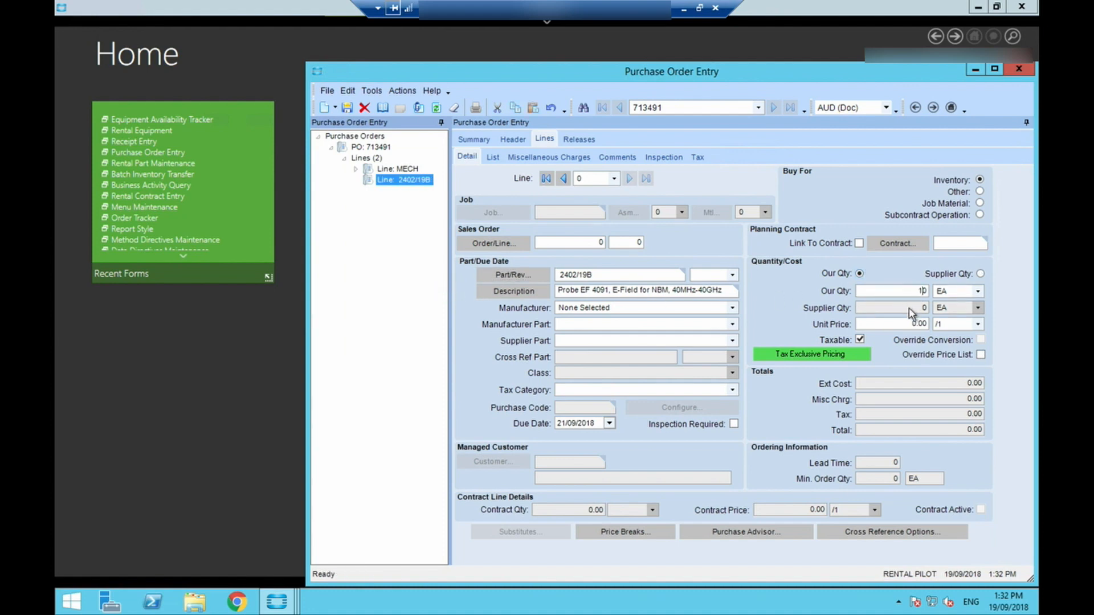
{"action": "key", "text": "Tab"}
{"action": "left_click", "coordinate": [908, 325]}
{"action": "type", "text": "4"}
{"action": "key", "text": "Tab"}
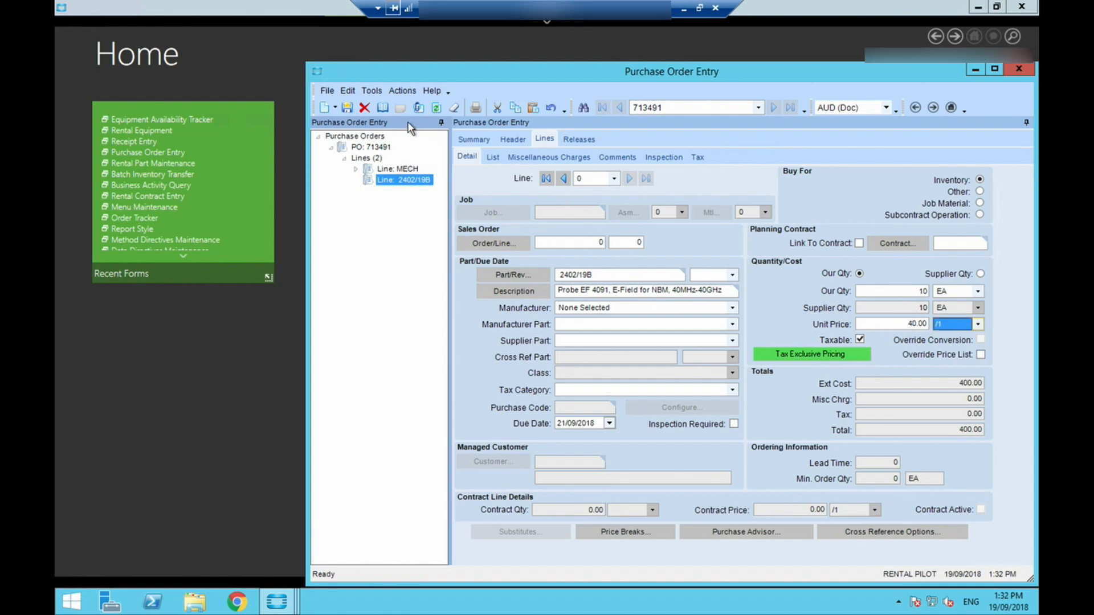
{"action": "left_click", "coordinate": [346, 107]}
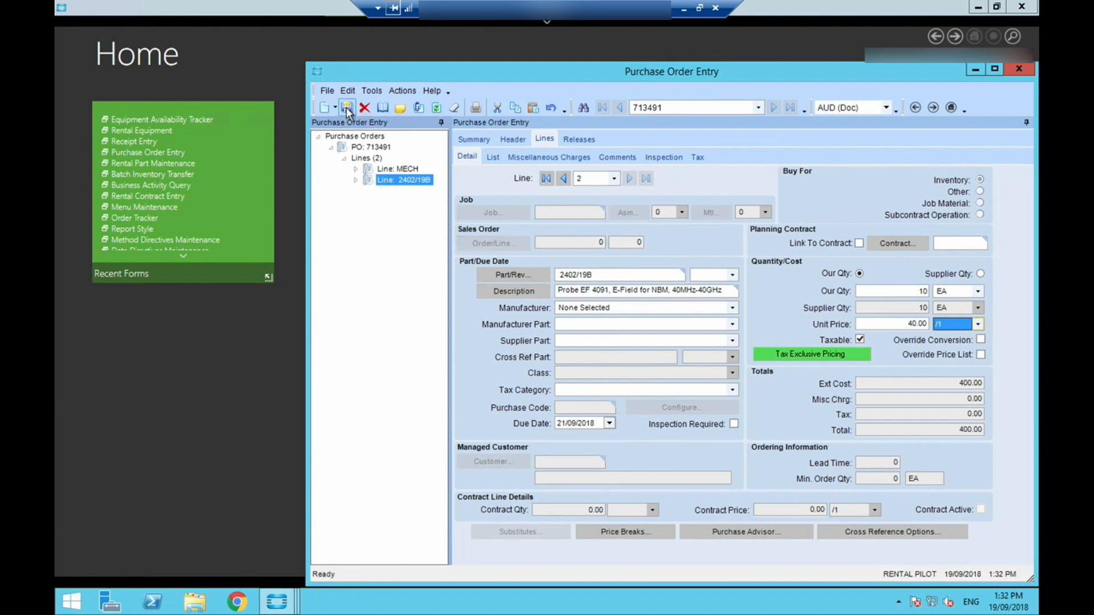
- Approve the purchase order from its summary and minimise the Purchase Order Entry window
{"action": "left_click", "coordinate": [461, 140]}
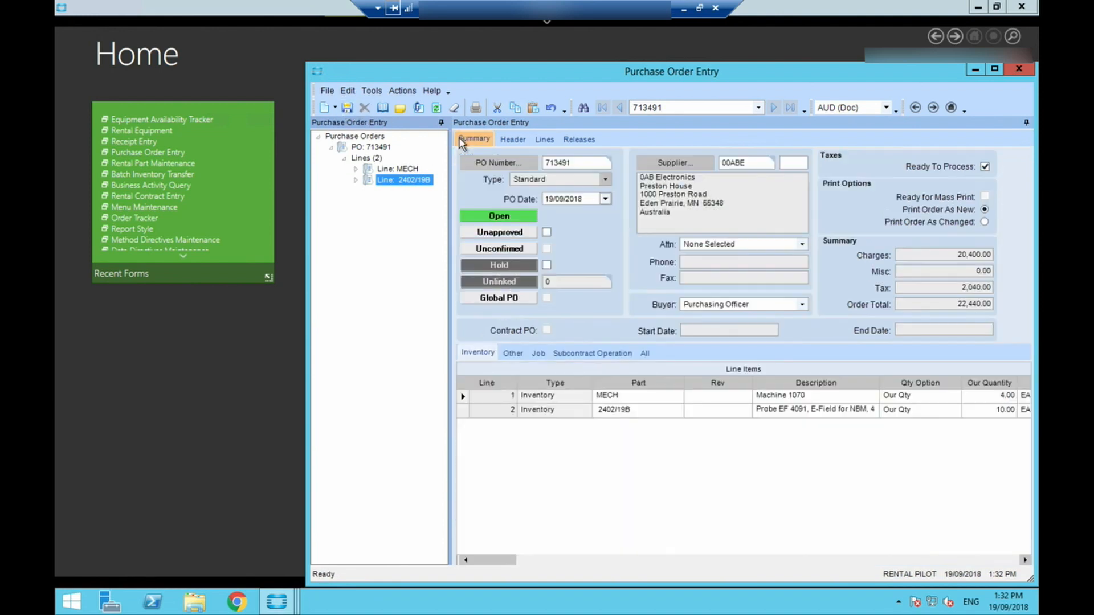
{"action": "left_click", "coordinate": [546, 232]}
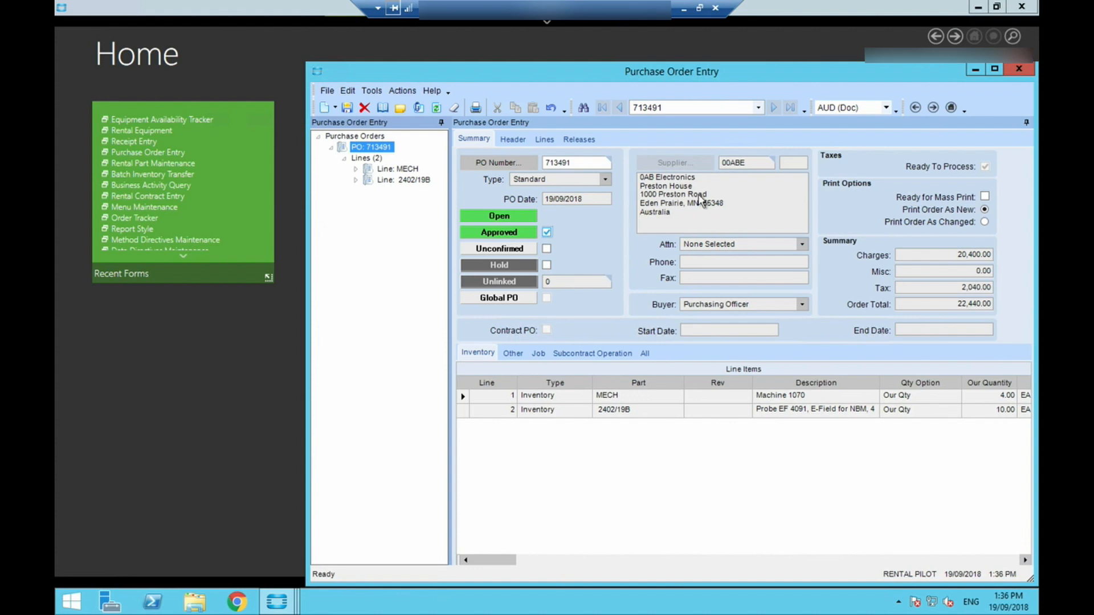
{"action": "left_click", "coordinate": [974, 70]}
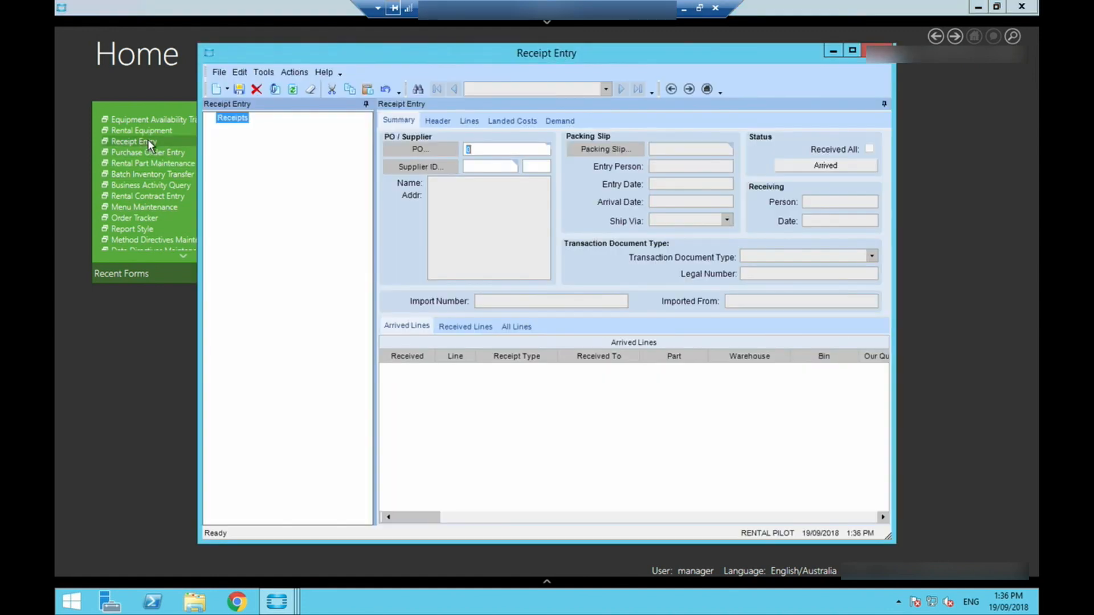
- In Receipt Entry, load the new purchase order and create a packing slip under the same number, shipped via Australia Post
{"action": "left_click", "coordinate": [419, 150]}
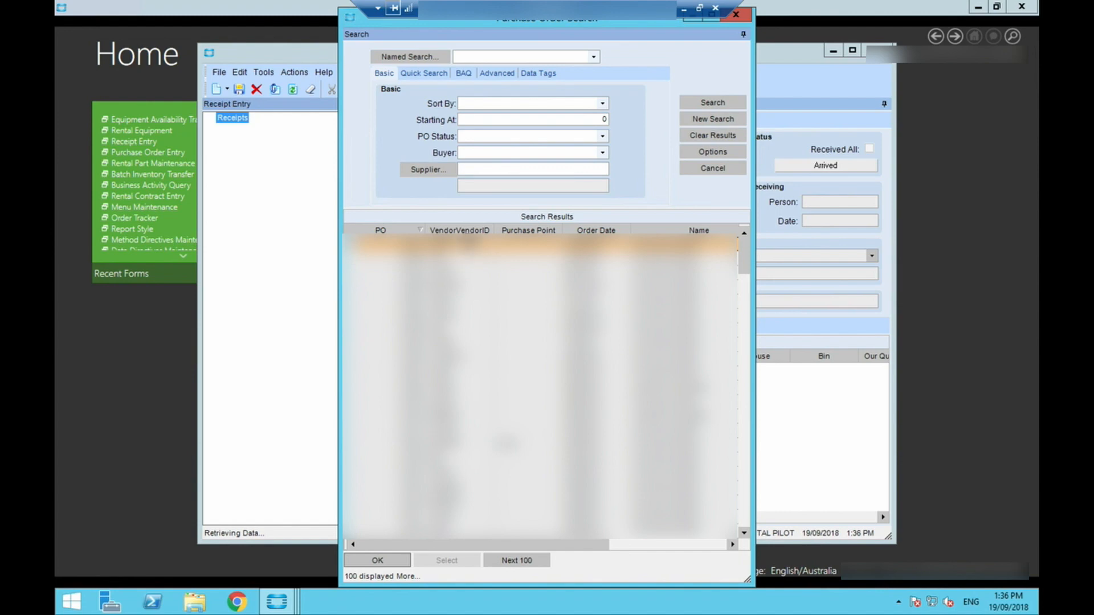
{"action": "double_click", "coordinate": [467, 241]}
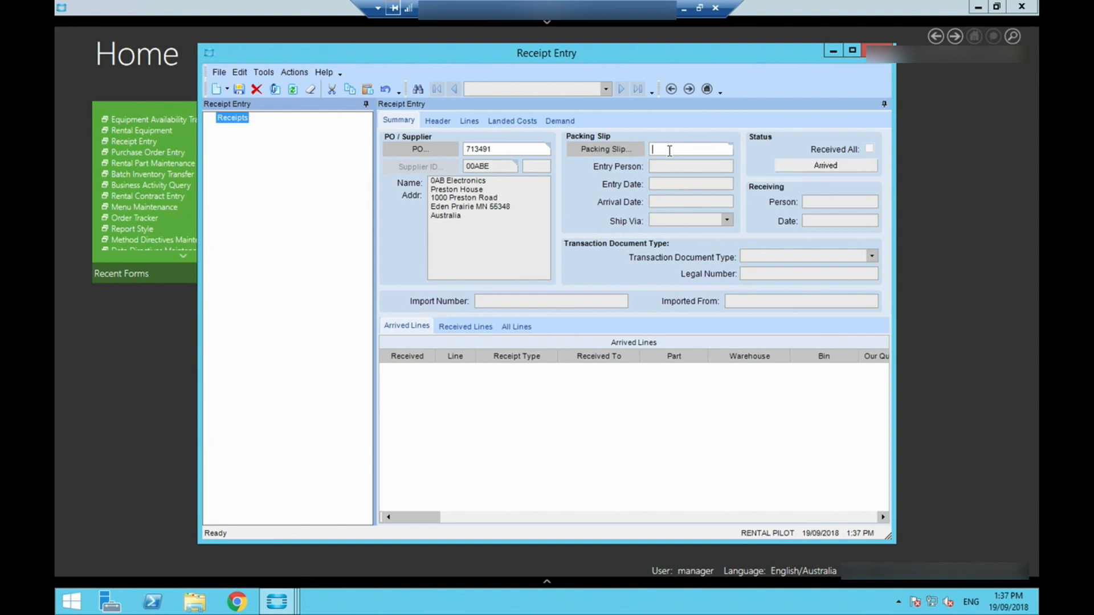
{"action": "type", "text": "713491"}
{"action": "key", "text": "Tab"}
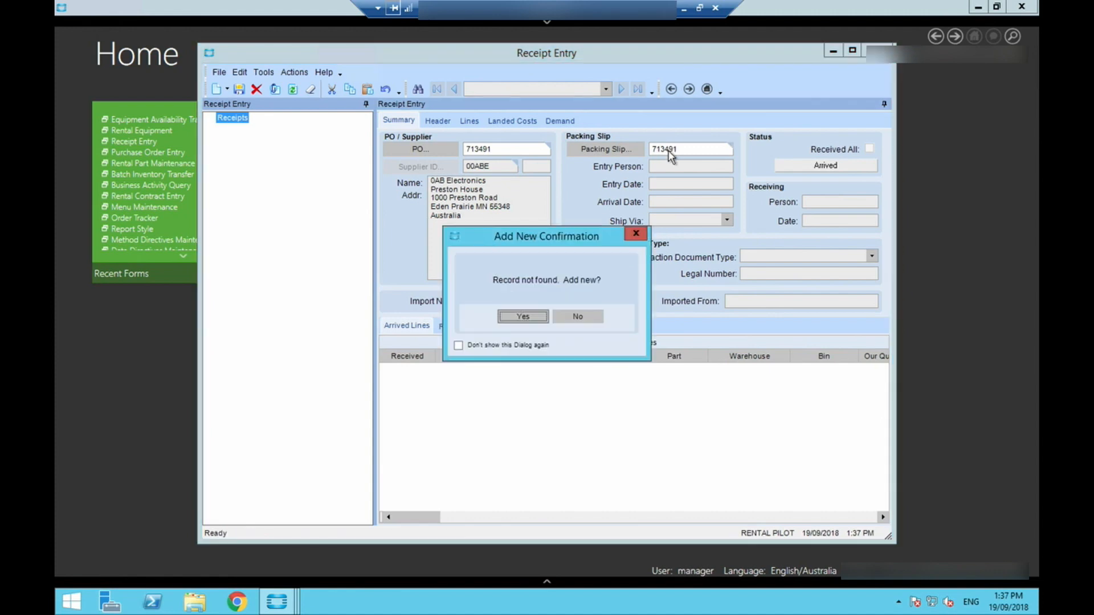
{"action": "key", "text": "Return"}
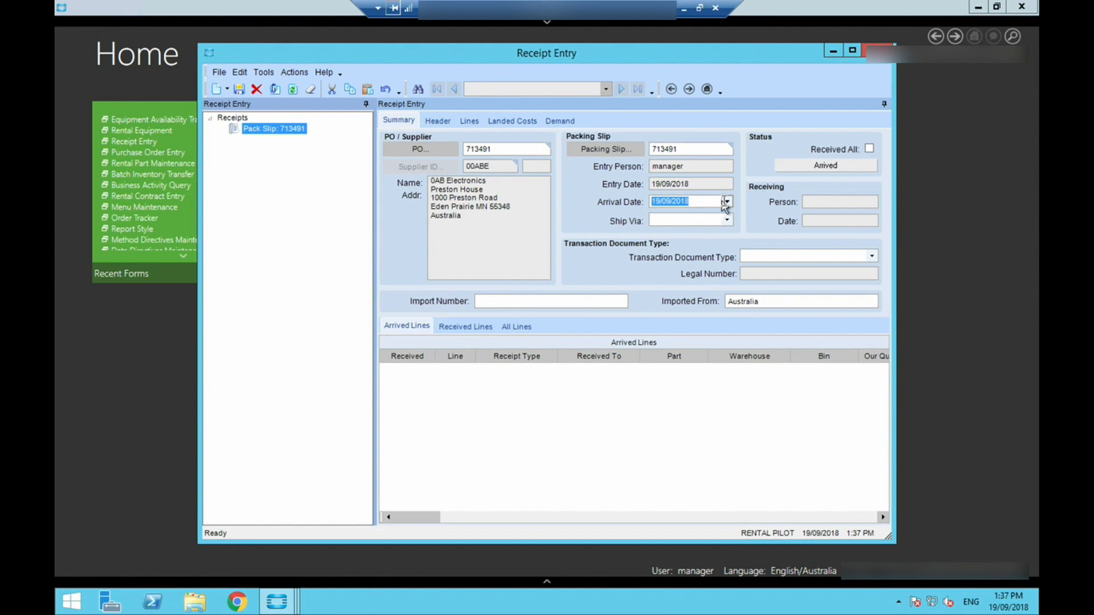
{"action": "left_click", "coordinate": [727, 221]}
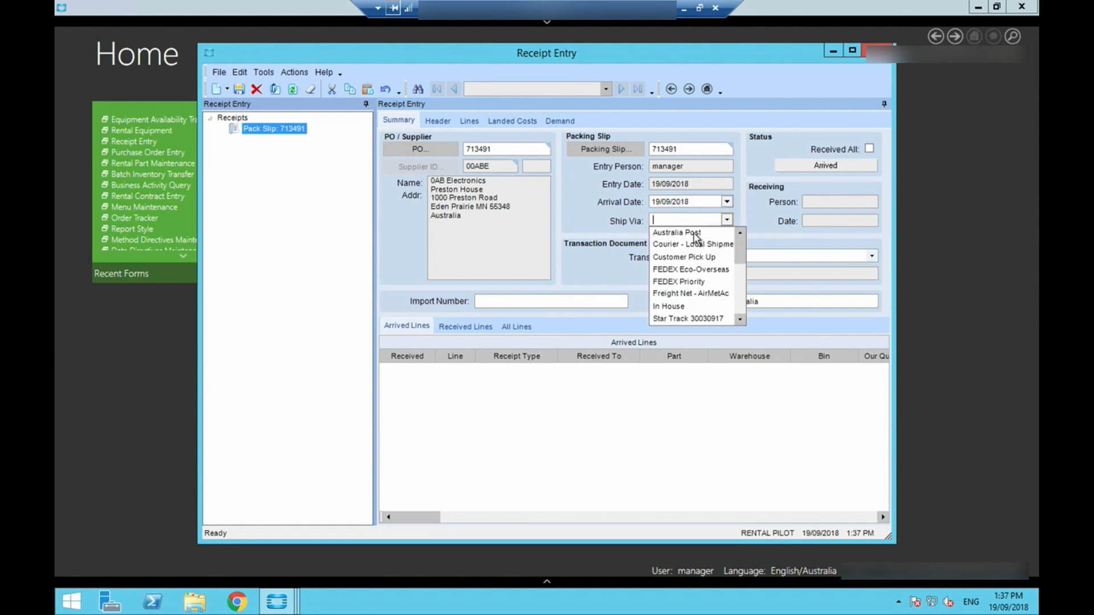
{"action": "left_click", "coordinate": [696, 234]}
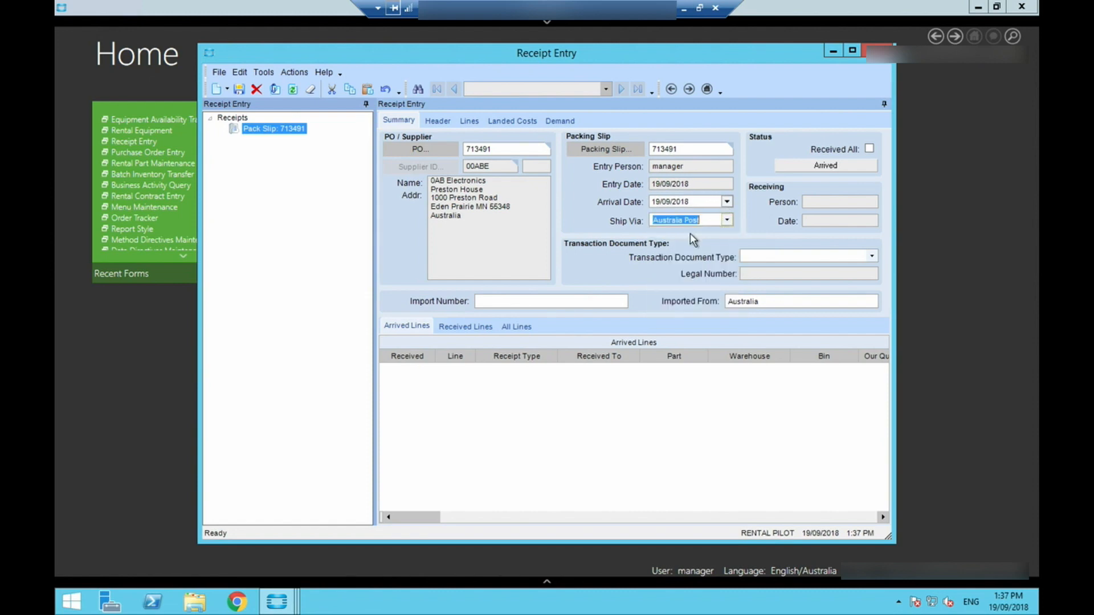
- Run a mass receipt that selects and gets the full quantity of the 2402/19B release, process it and close the mass receipt window
{"action": "left_click", "coordinate": [295, 74]}
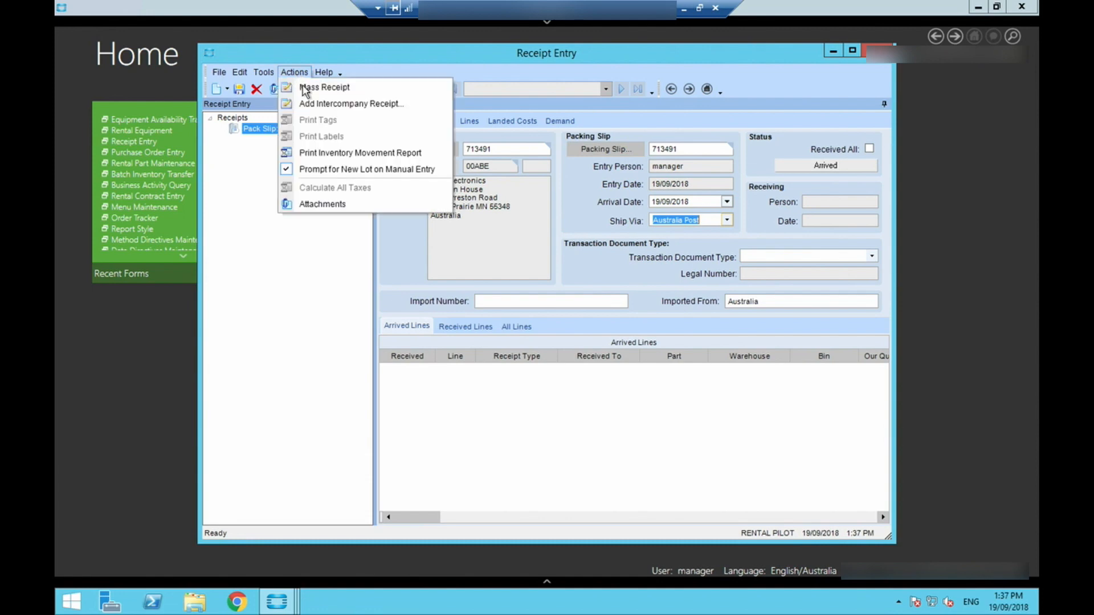
{"action": "left_click", "coordinate": [303, 86]}
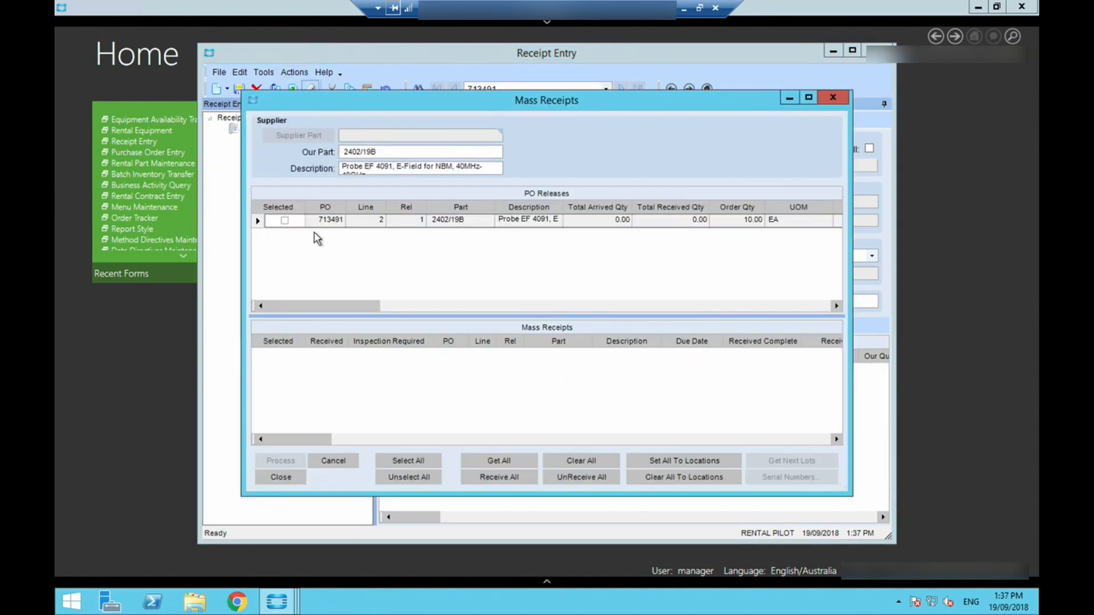
{"action": "left_click", "coordinate": [412, 461]}
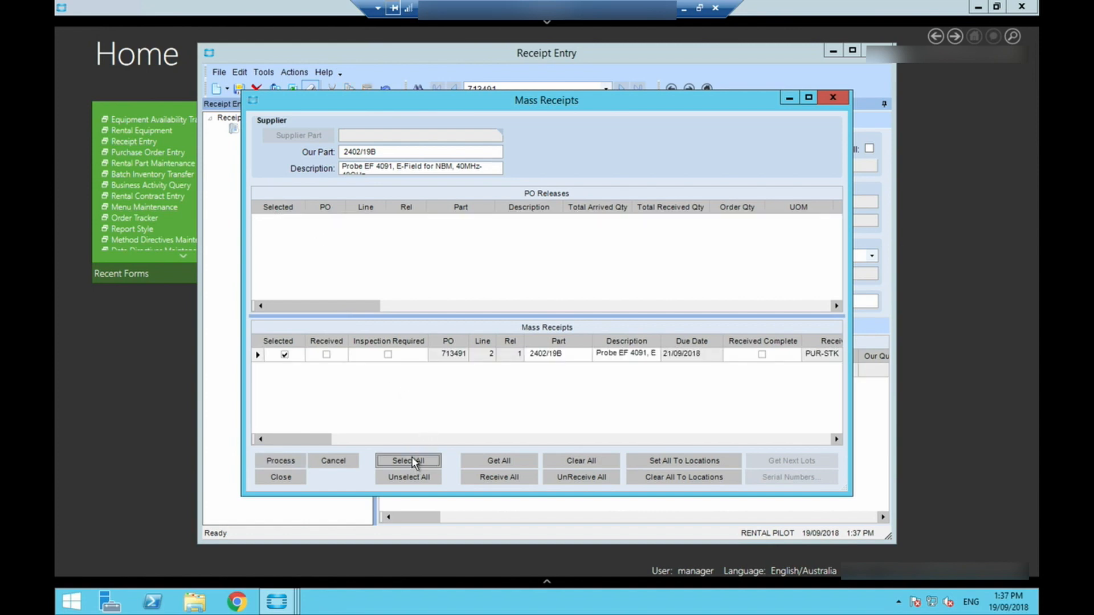
{"action": "left_click", "coordinate": [484, 459]}
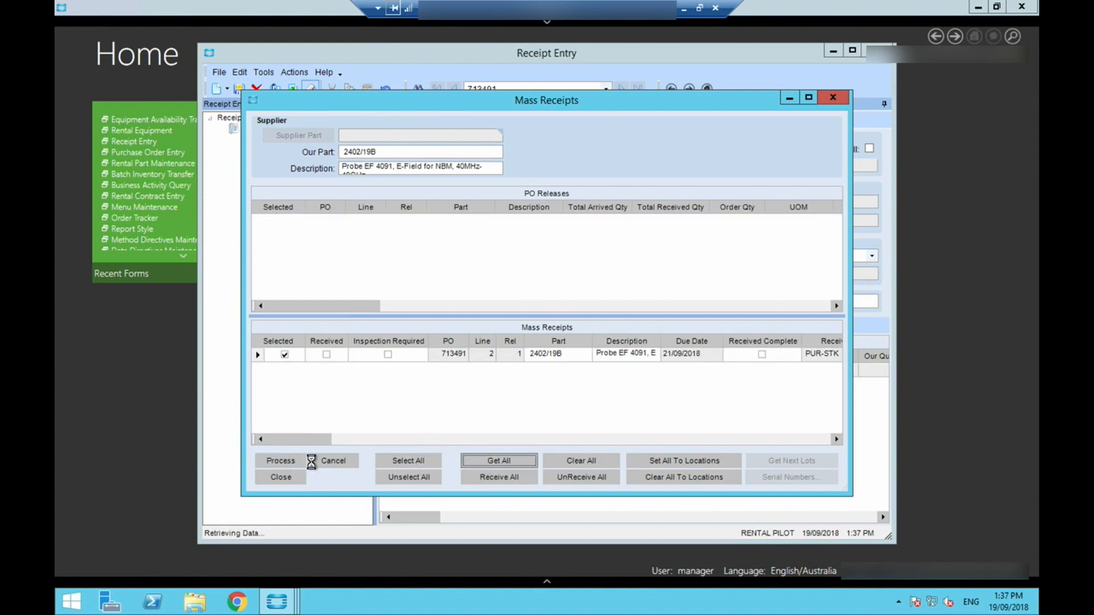
{"action": "left_click", "coordinate": [283, 459]}
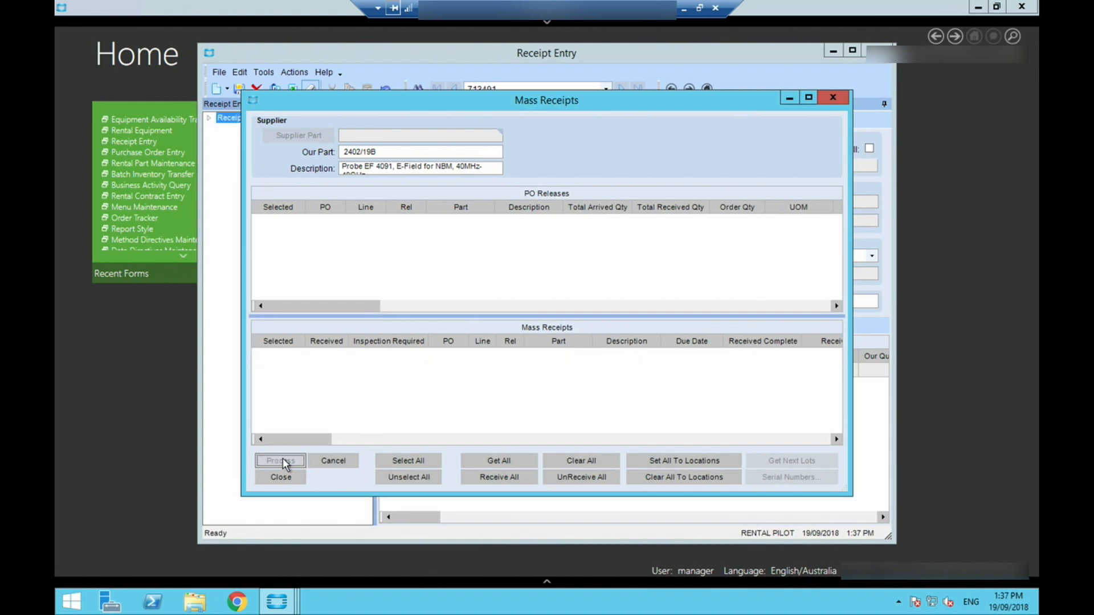
{"action": "left_click", "coordinate": [281, 477]}
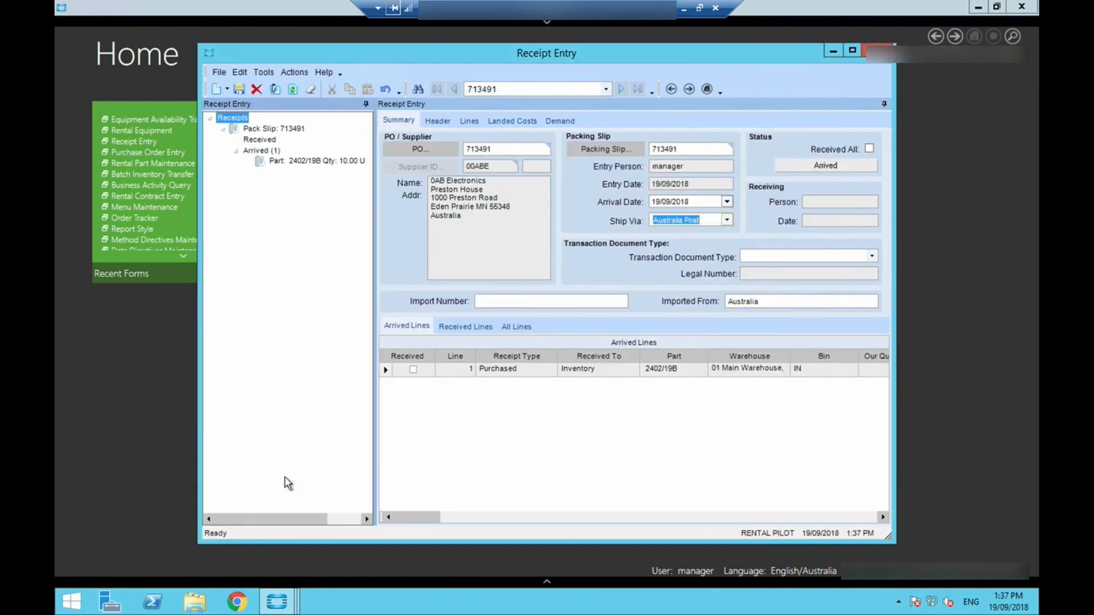
- Add a new receipt line for line 1 of the purchase order, part MECH
{"action": "left_click", "coordinate": [226, 88]}
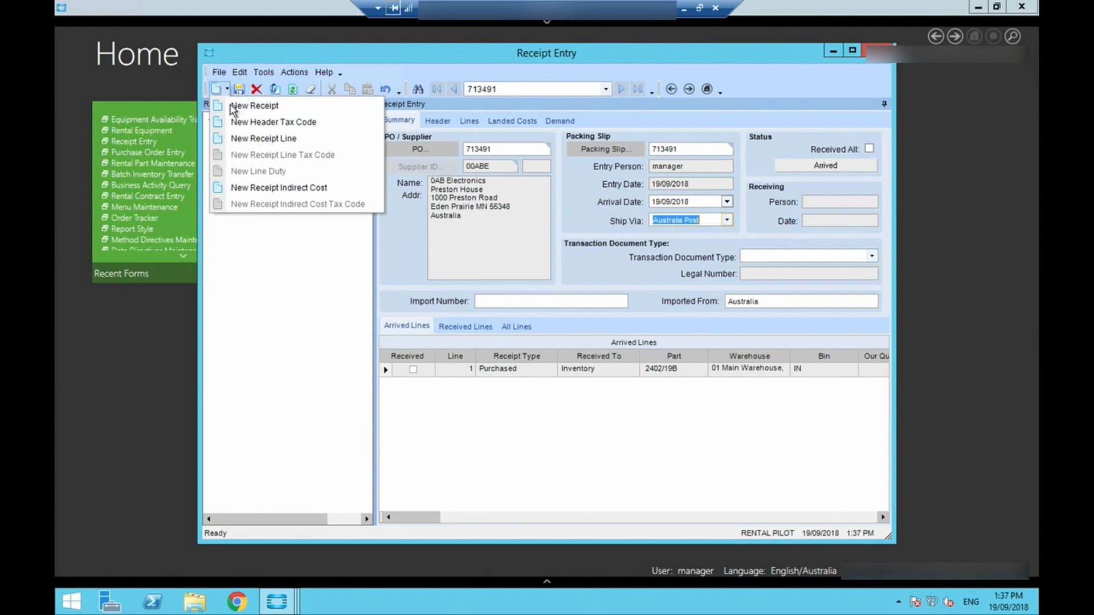
{"action": "left_click", "coordinate": [256, 140]}
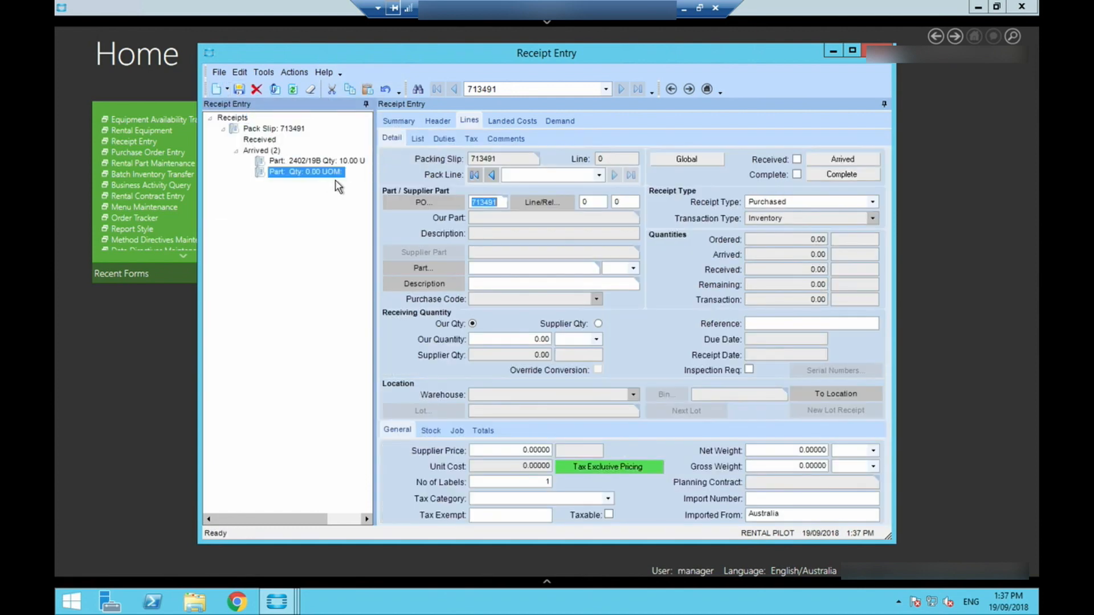
{"action": "left_click", "coordinate": [586, 203]}
{"action": "type", "text": "1"}
{"action": "key", "text": "Tab"}
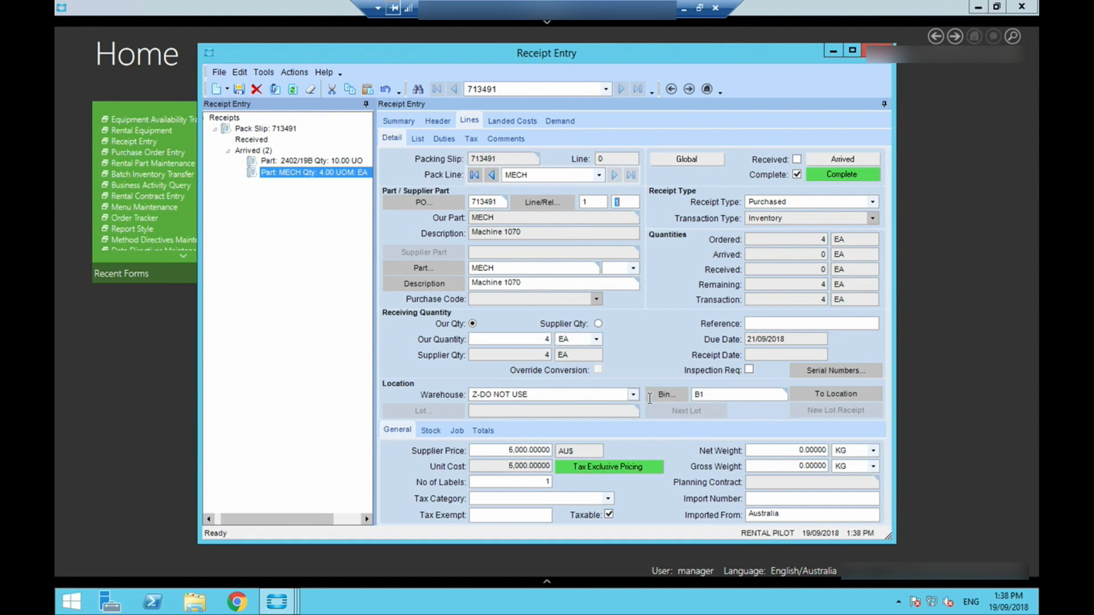
- Create a range of four serial numbers for the MECH receipt line with prefix M, starting at 00001
{"action": "left_click", "coordinate": [815, 371]}
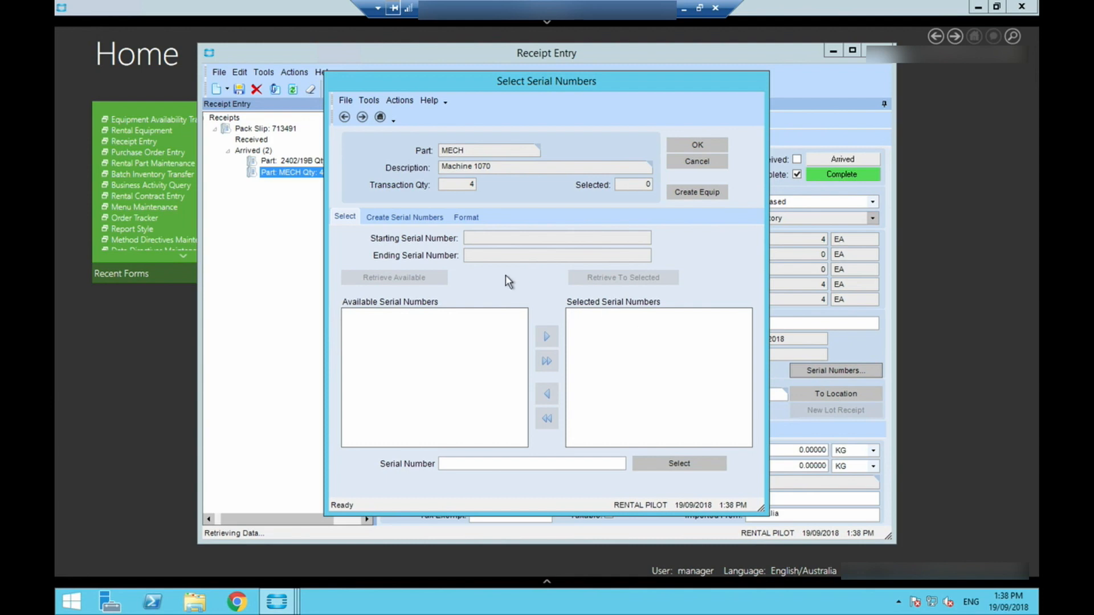
{"action": "left_click", "coordinate": [418, 216]}
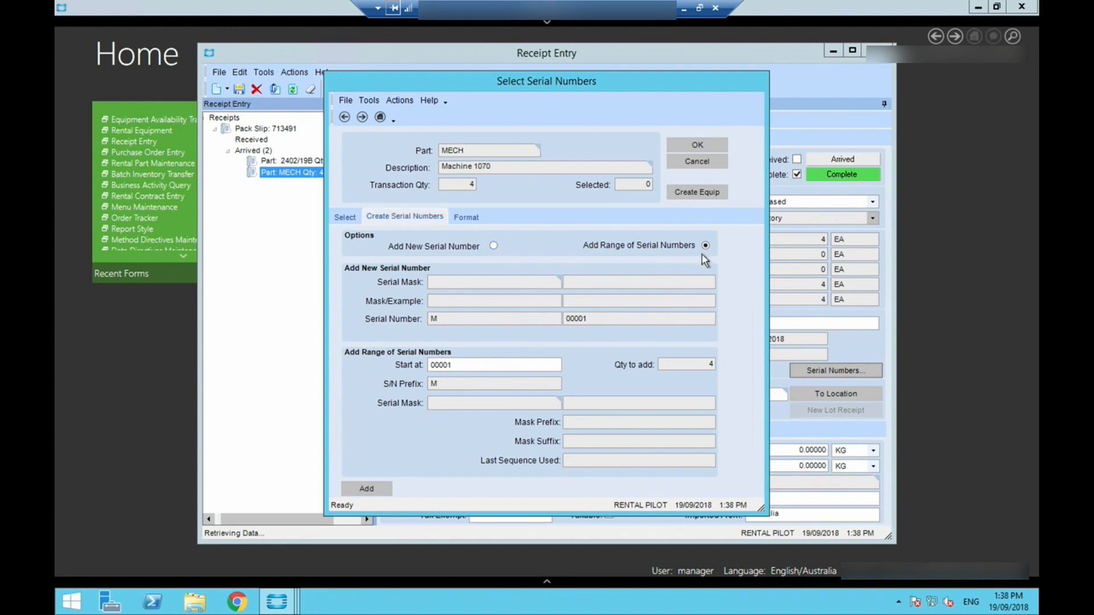
{"action": "left_click", "coordinate": [366, 489]}
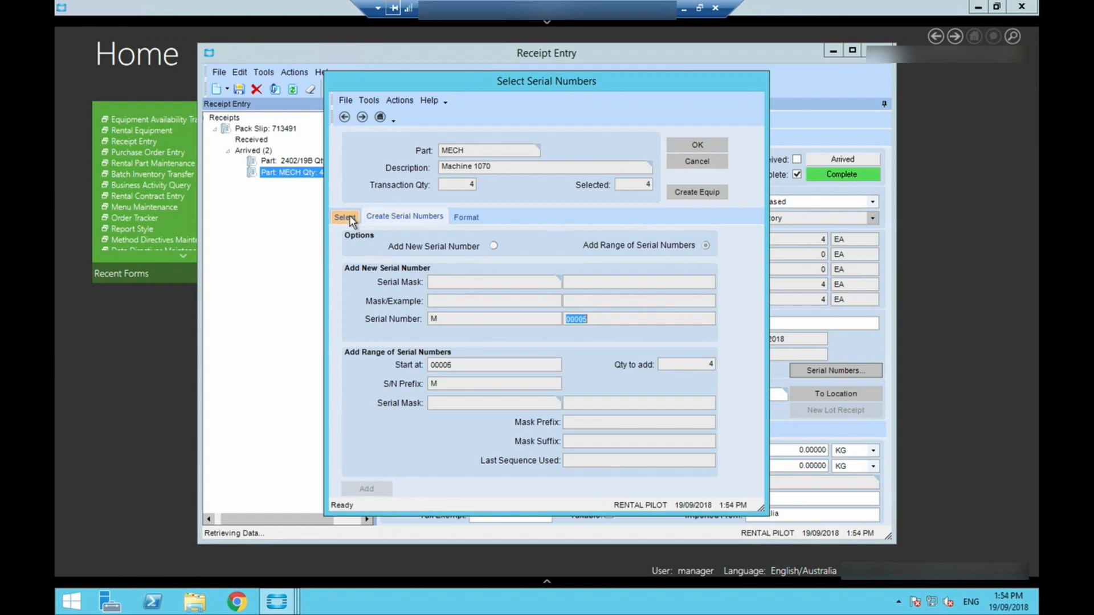
- Create rental equipment records for the selected serial numbers M00001 to M00004 and accept the serial number selection
{"action": "left_click", "coordinate": [346, 216]}
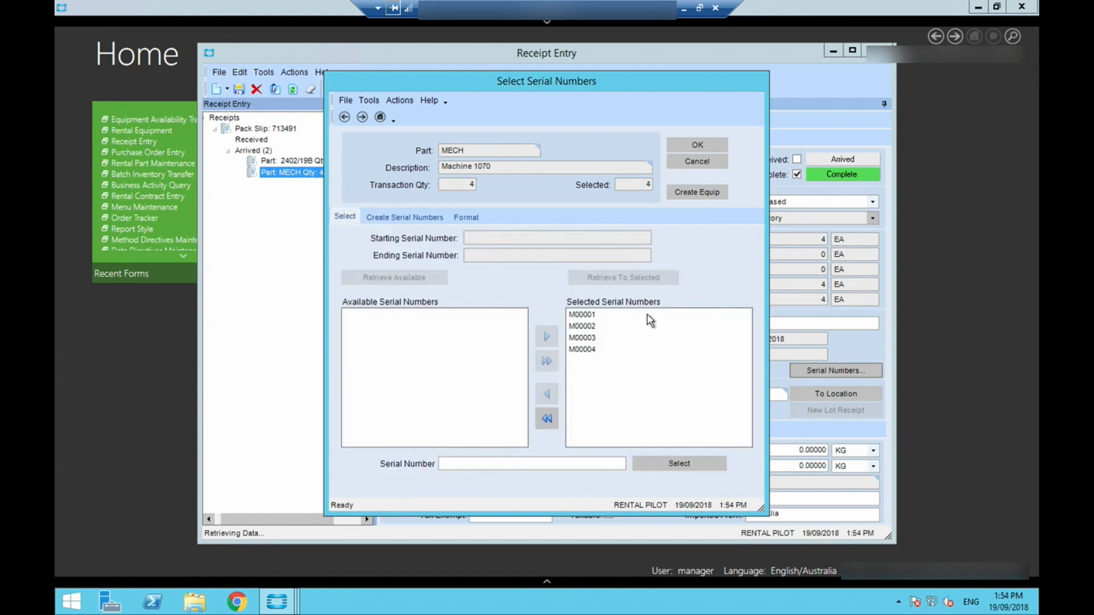
{"action": "left_click", "coordinate": [591, 317]}
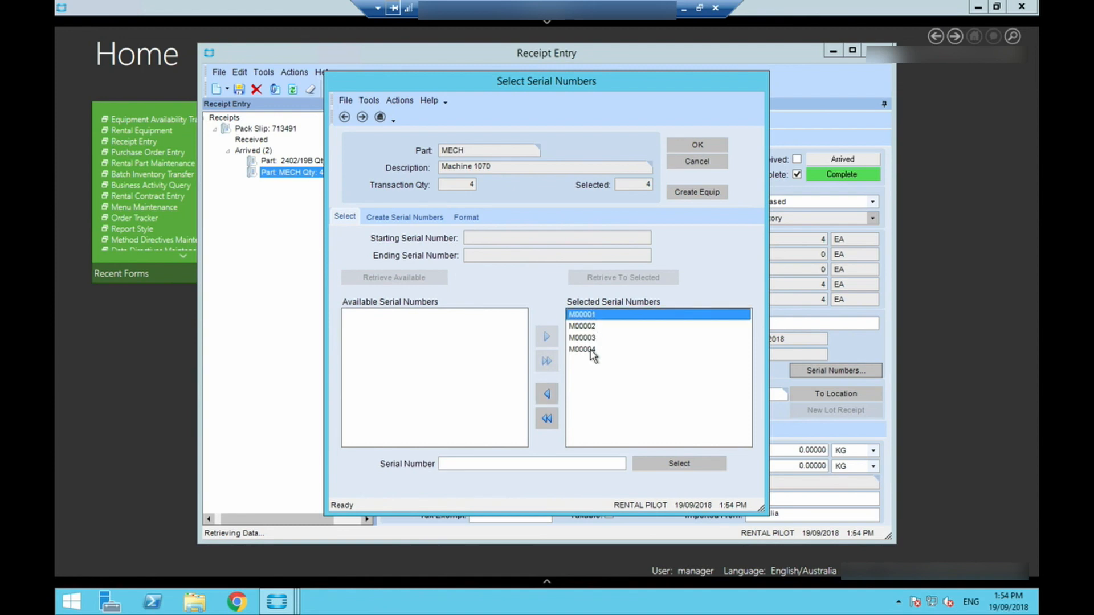
{"action": "left_click", "coordinate": [592, 350], "text": "shift"}
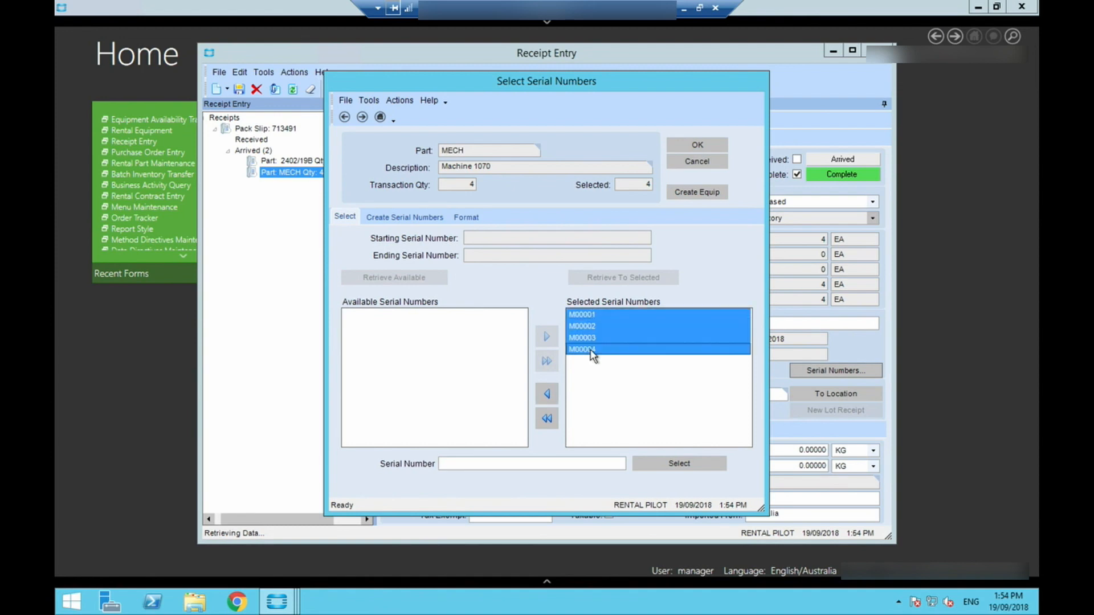
{"action": "left_click", "coordinate": [690, 194]}
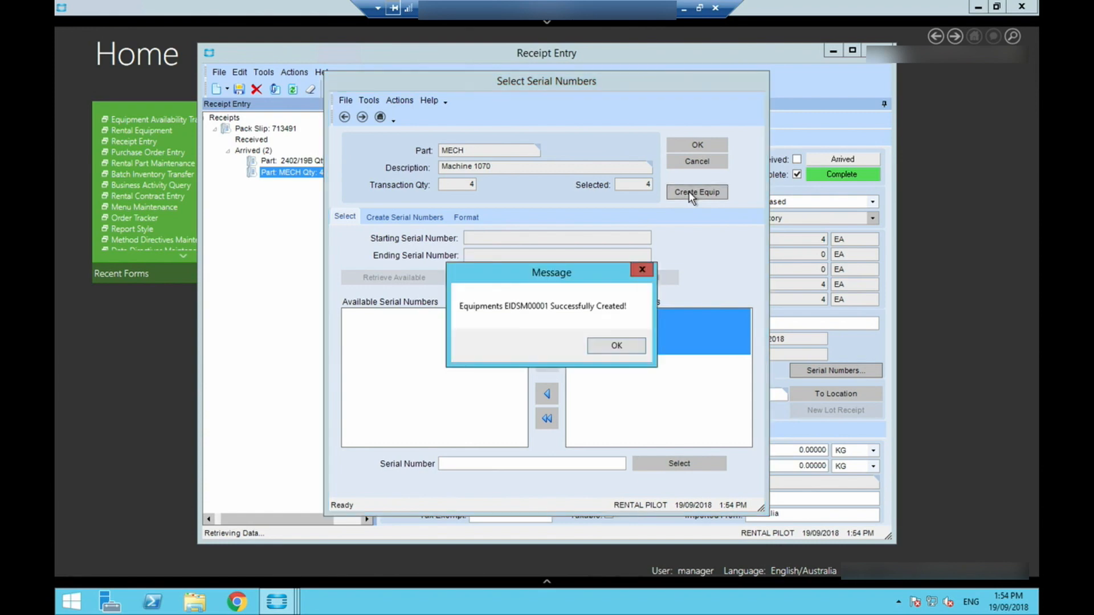
{"action": "left_click", "coordinate": [616, 346]}
{"action": "left_click", "coordinate": [617, 346]}
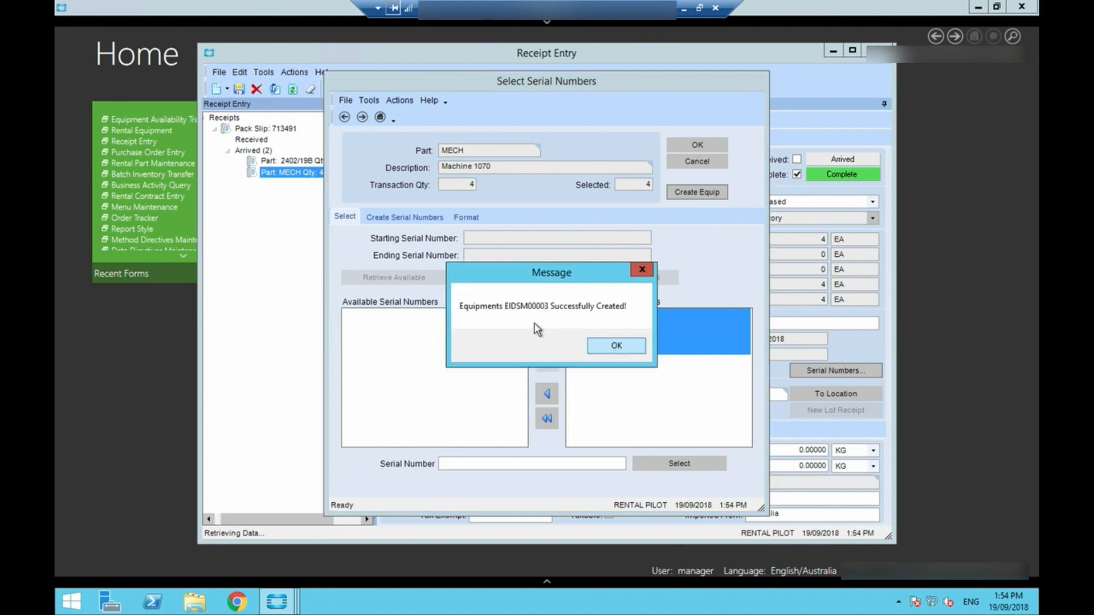
{"action": "left_click", "coordinate": [612, 345]}
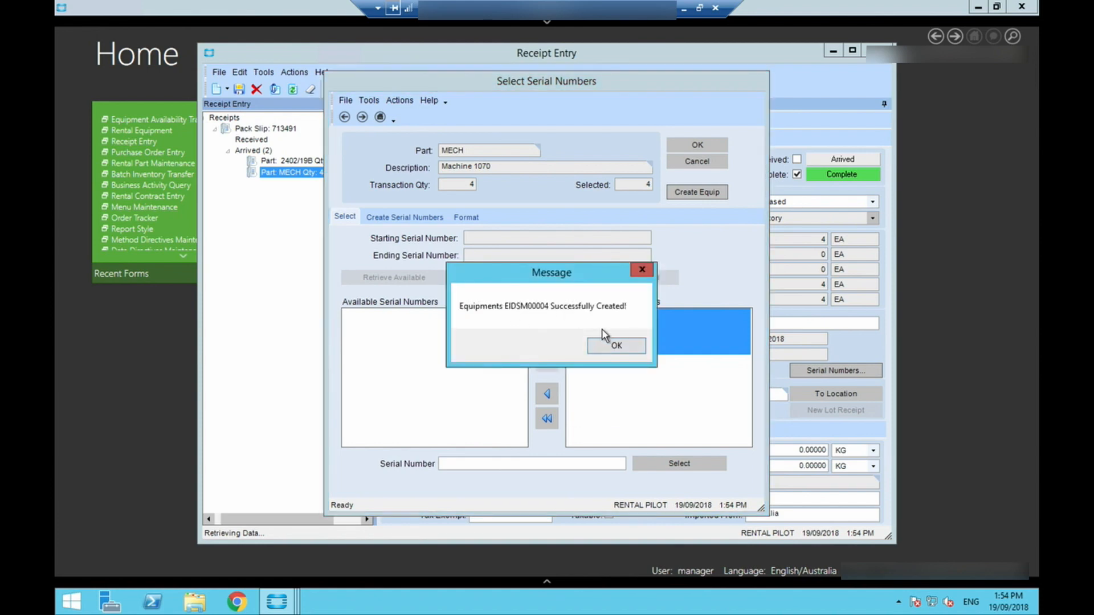
{"action": "left_click", "coordinate": [616, 346]}
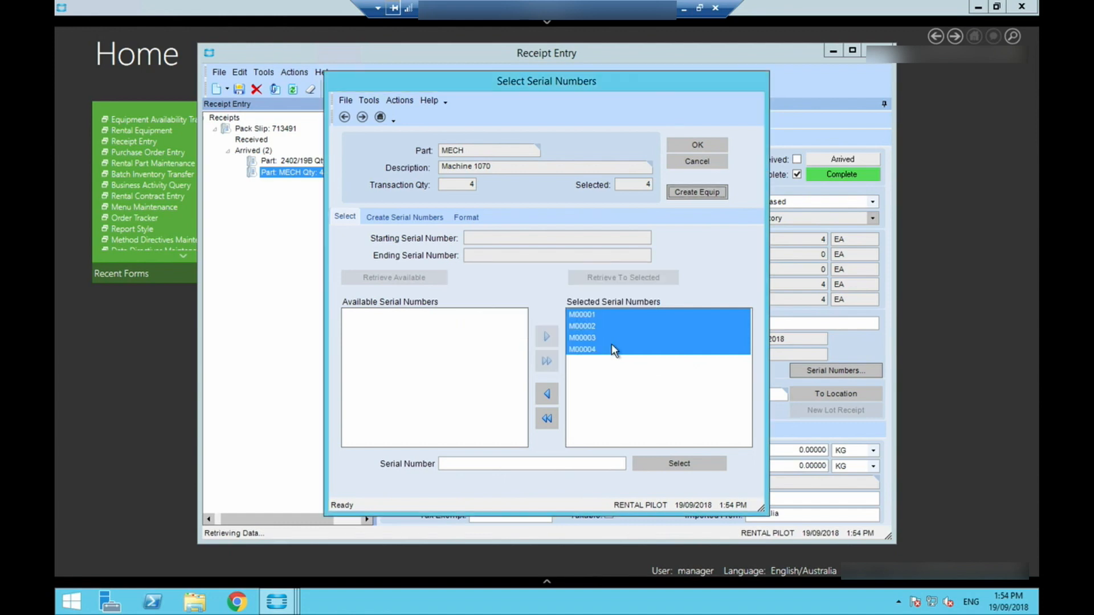
{"action": "left_click", "coordinate": [675, 148]}
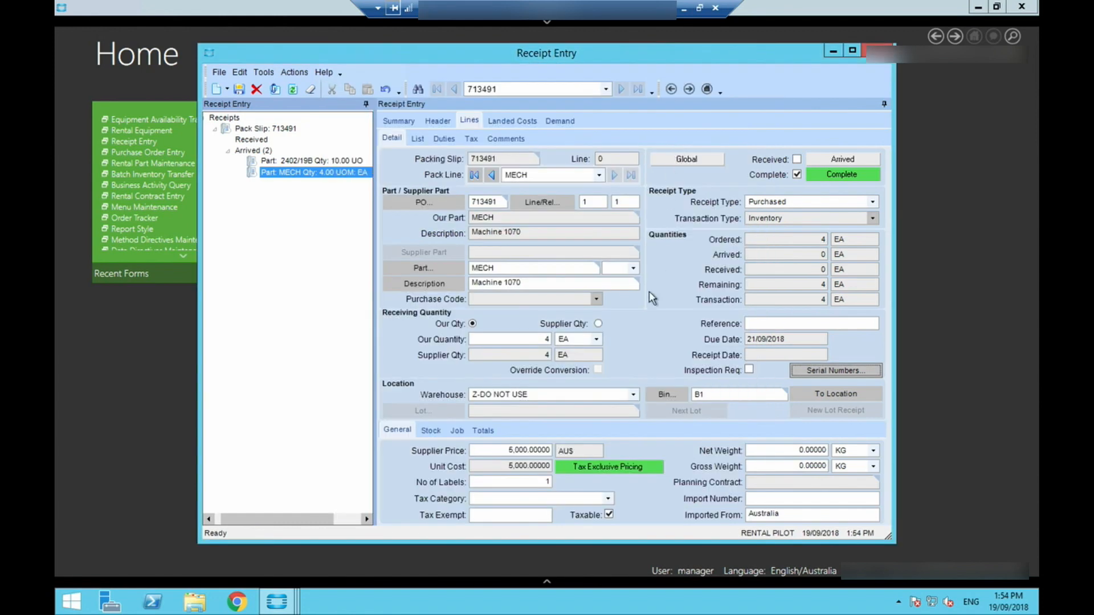
- Set the warehouse of the MECH receipt line to 11 Melbourne Service and save the line
{"action": "left_click", "coordinate": [633, 395]}
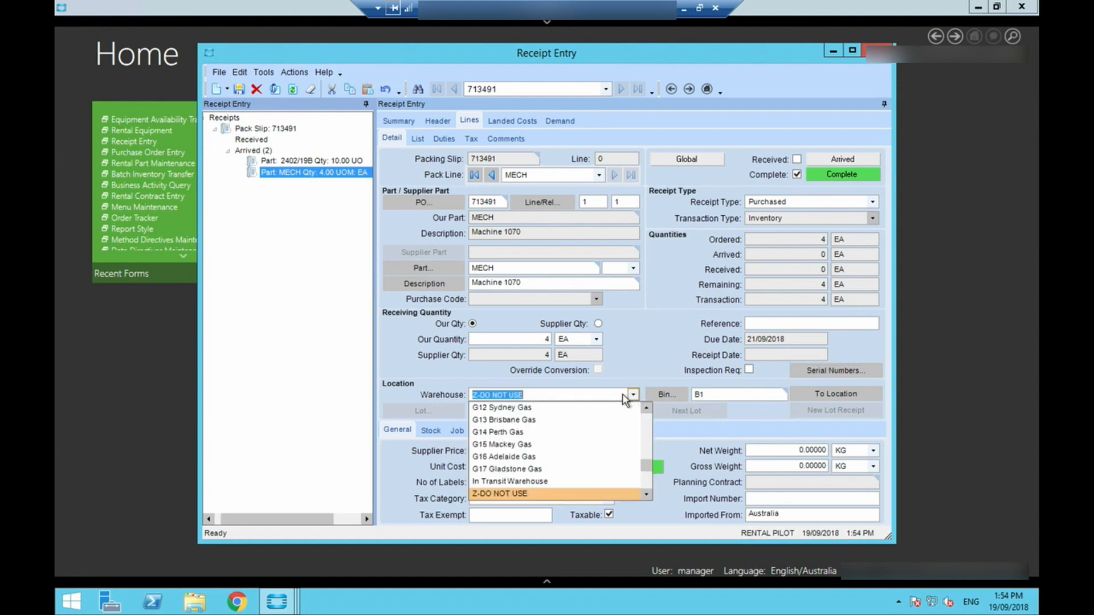
{"action": "left_click_drag", "start_coordinate": [646, 467], "coordinate": [645, 422]}
{"action": "left_click", "coordinate": [541, 420]}
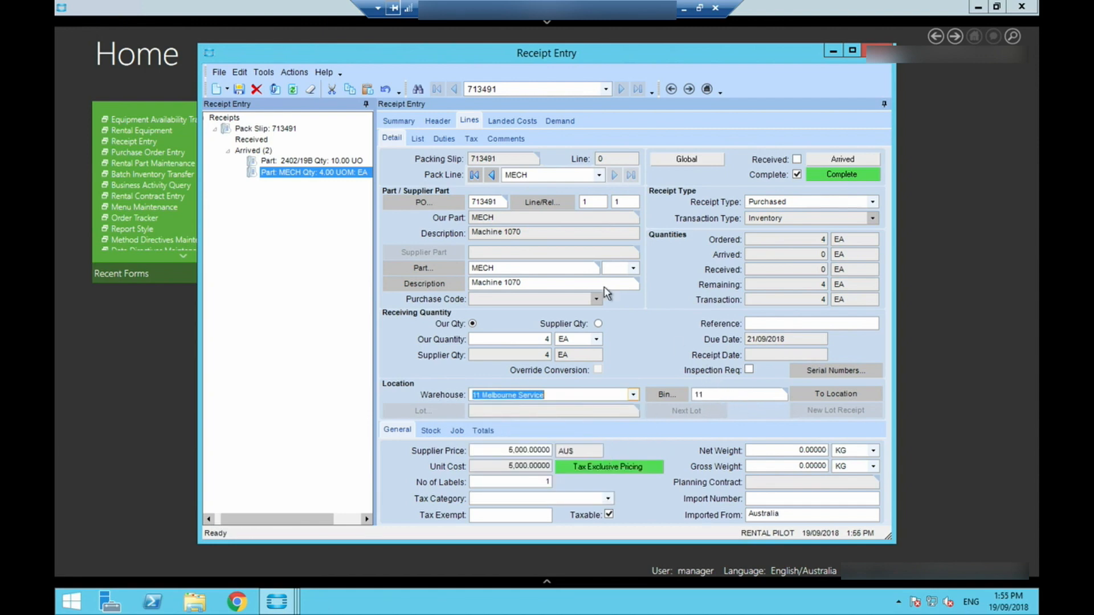
{"action": "left_click", "coordinate": [240, 91]}
- Mark all lines of the packing slip as received, save the receipt and minimize its window
{"action": "left_click", "coordinate": [386, 121]}
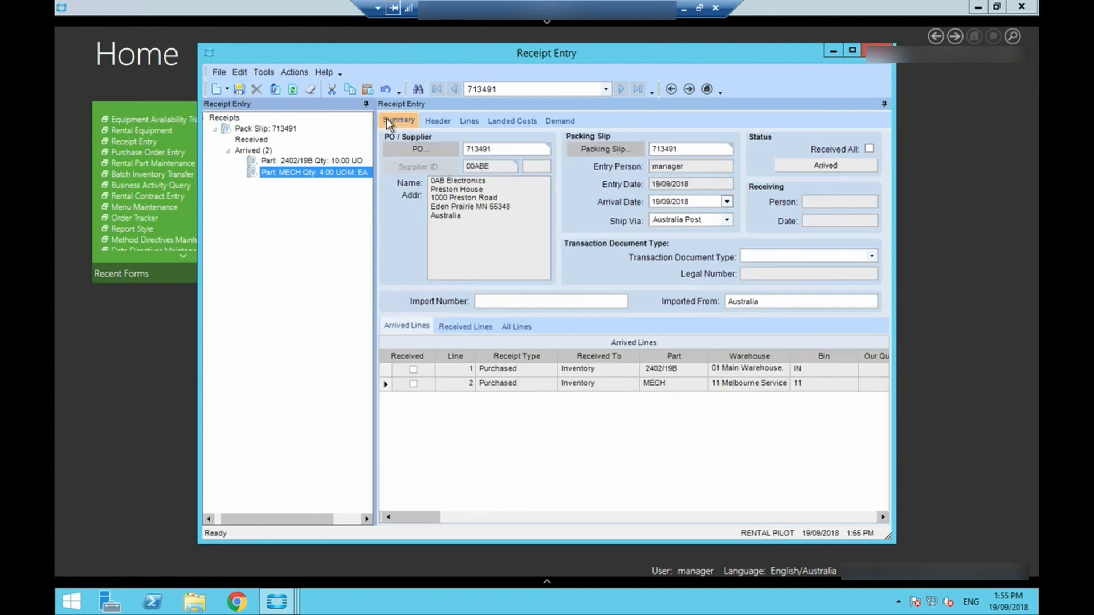
{"action": "left_click", "coordinate": [869, 150]}
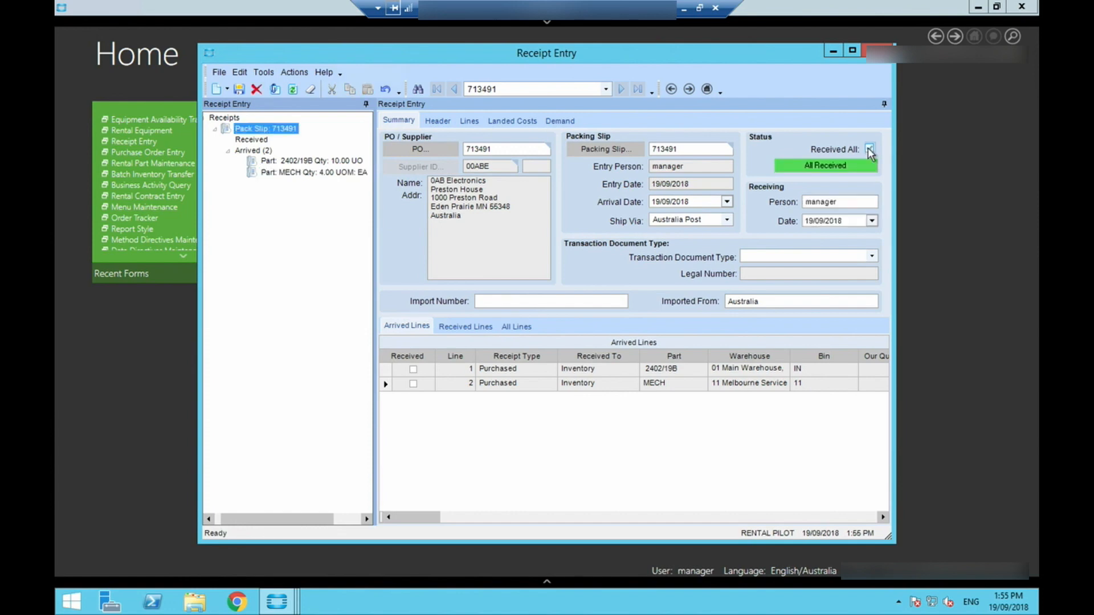
{"action": "left_click", "coordinate": [238, 89]}
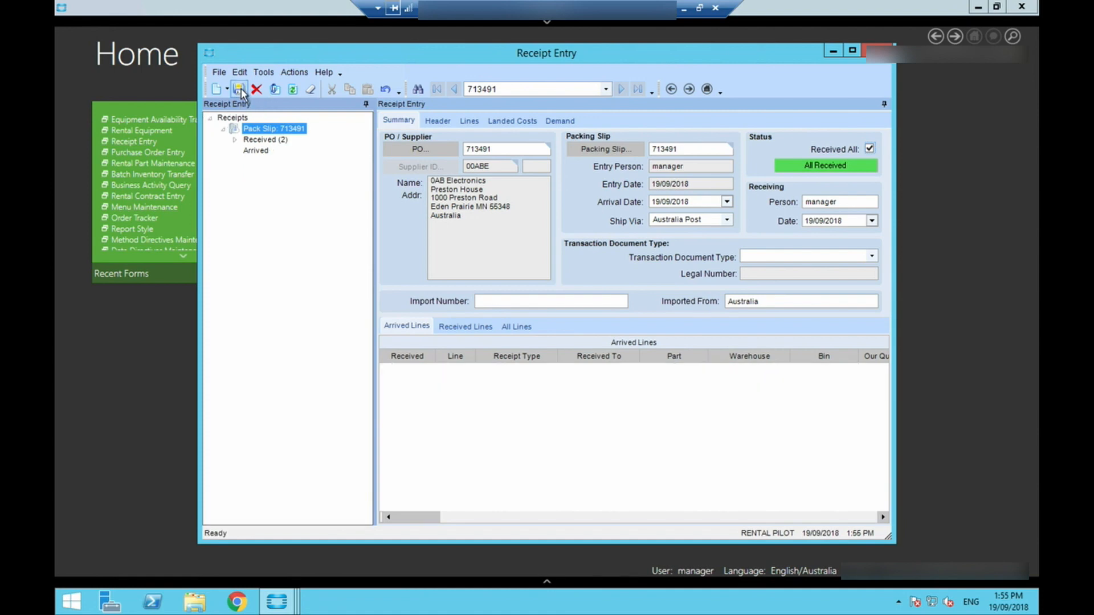
{"action": "left_click", "coordinate": [831, 52]}
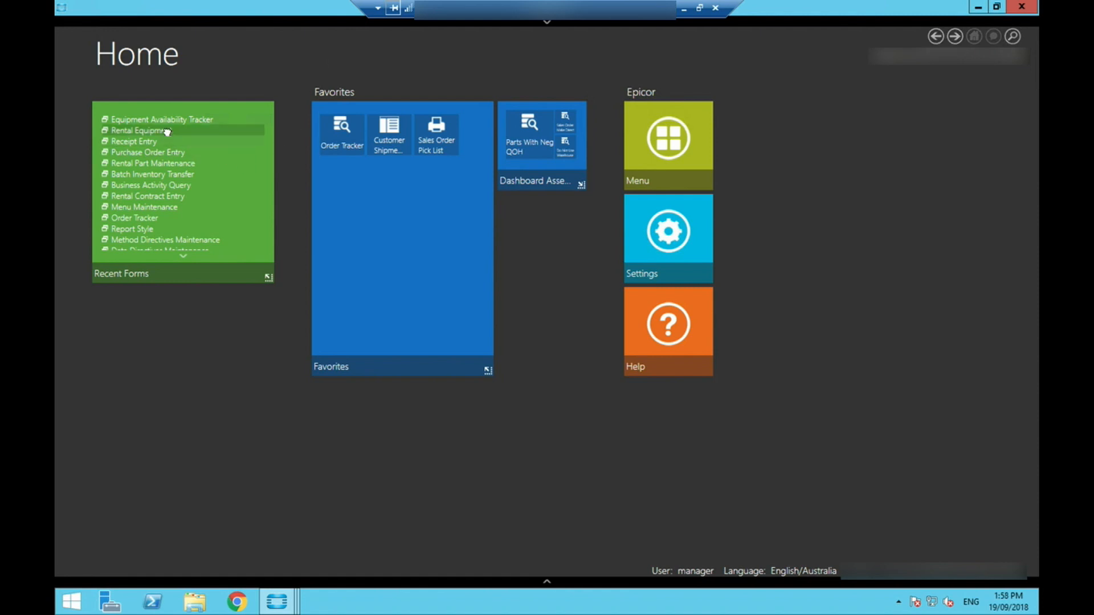
- Search Rental Equipment for IDs starting at EIDSM, load EIDSM00001 and review its serial number details, then minimize the window
{"action": "left_click", "coordinate": [166, 130]}
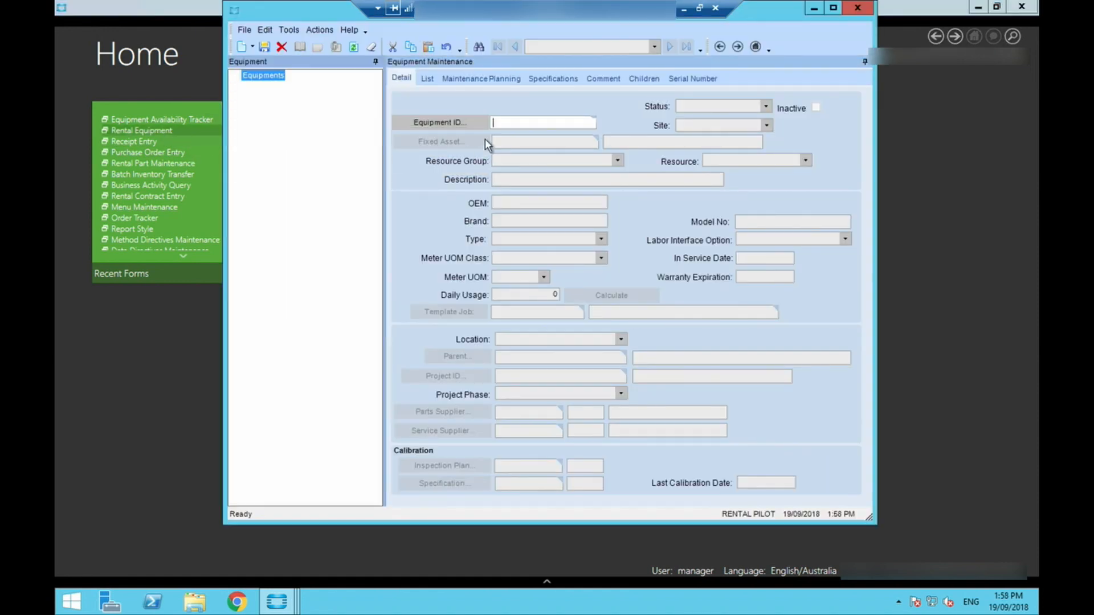
{"action": "left_click", "coordinate": [479, 123]}
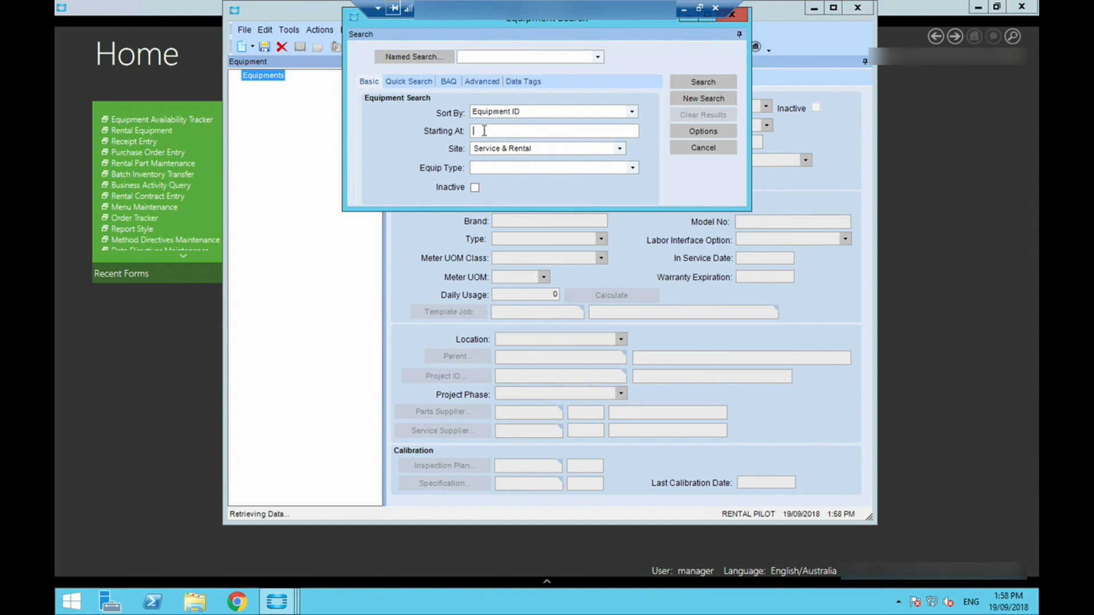
{"action": "type", "text": "E"}
{"action": "type", "text": "QSM"}
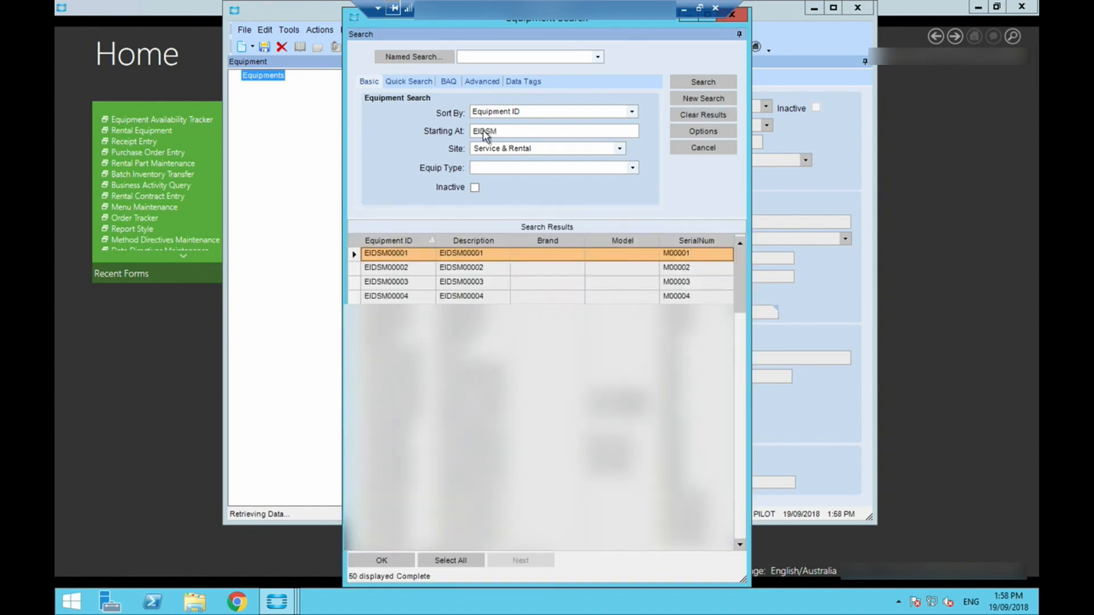
{"action": "double_click", "coordinate": [409, 254]}
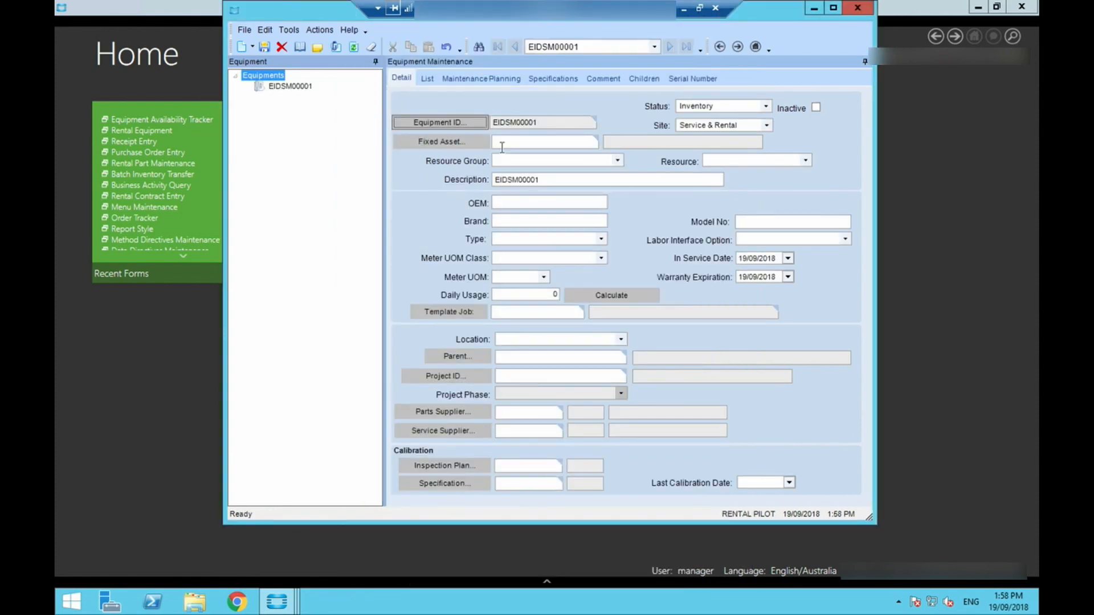
{"action": "left_click", "coordinate": [684, 81]}
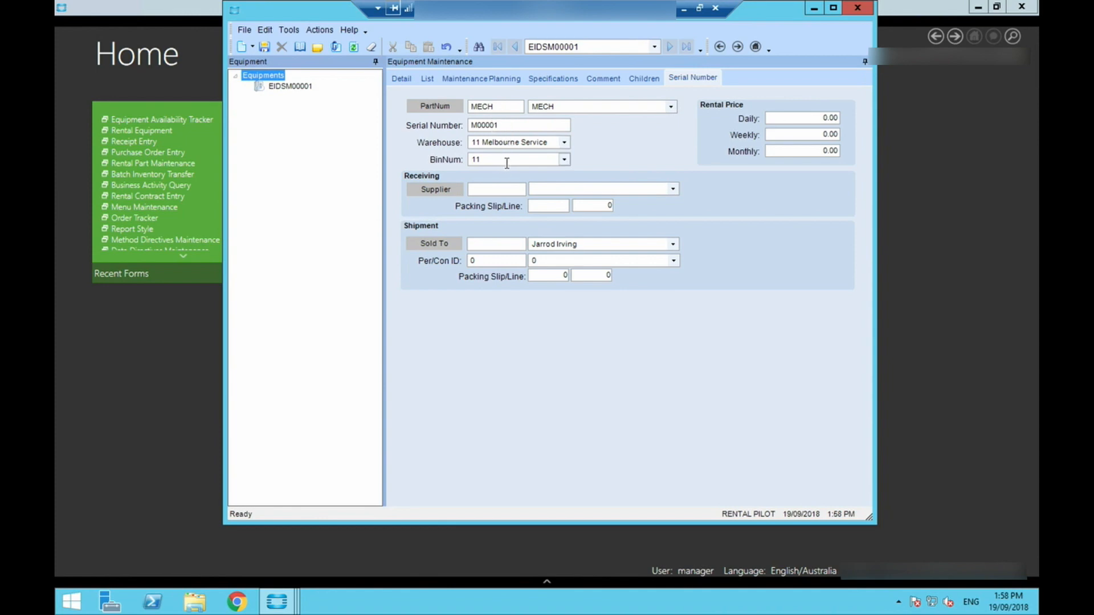
{"action": "left_click", "coordinate": [814, 9]}
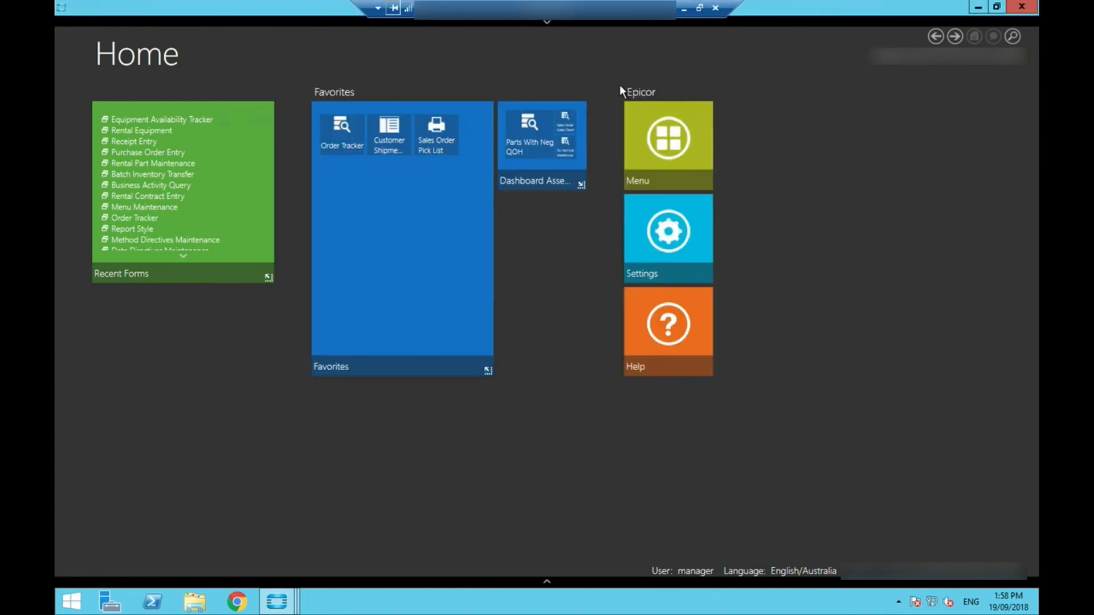
- Start the Equipment Availability Tracker and select hire part MECH to list its equipment and accessories
{"action": "left_click", "coordinate": [194, 118]}
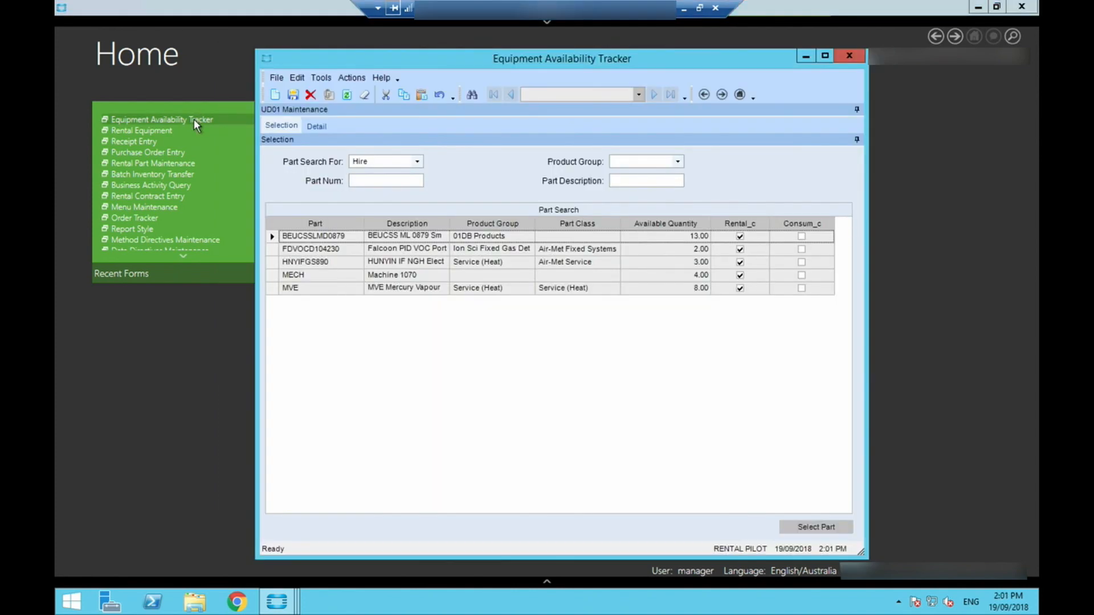
{"action": "left_click", "coordinate": [276, 278]}
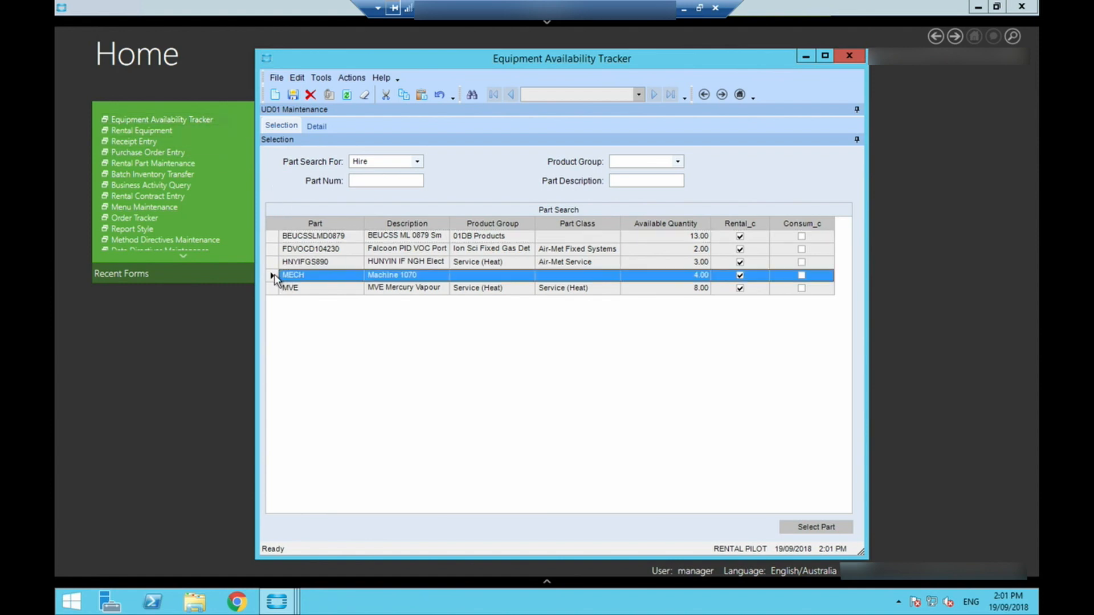
{"action": "left_click", "coordinate": [817, 527]}
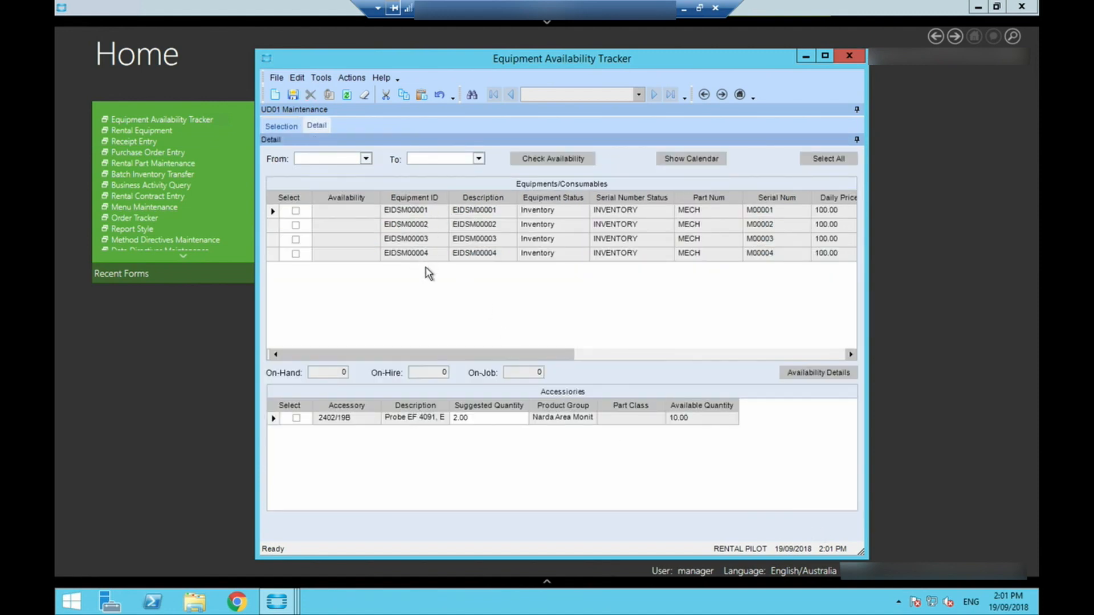
- Review the availability details of equipment EIDSM00001, close them and deselect the equipment
{"action": "left_click", "coordinate": [296, 210]}
{"action": "left_click", "coordinate": [803, 377]}
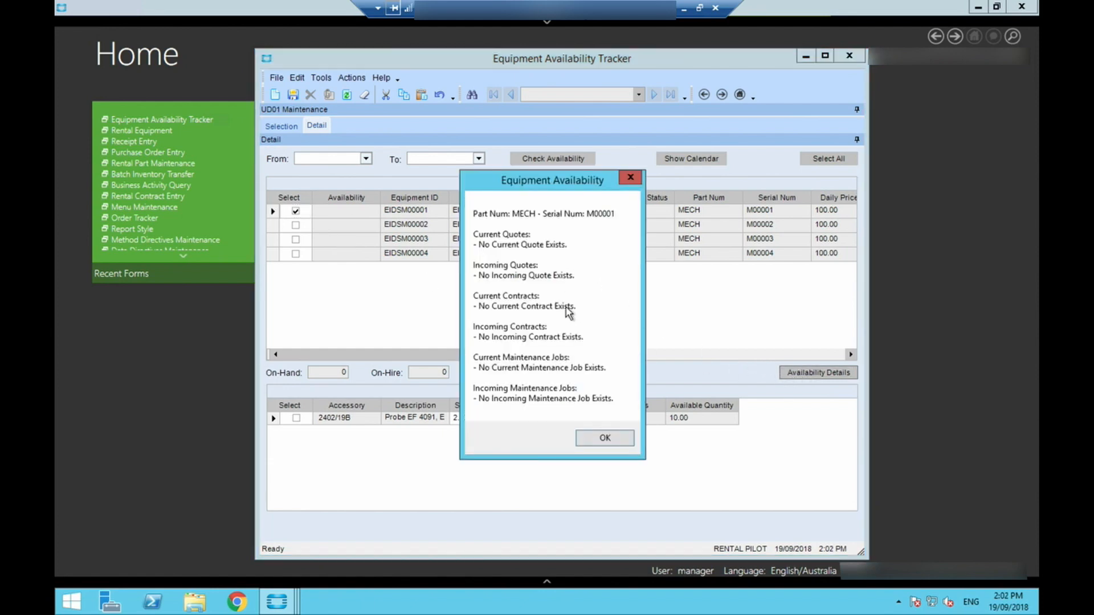
{"action": "left_click", "coordinate": [605, 440]}
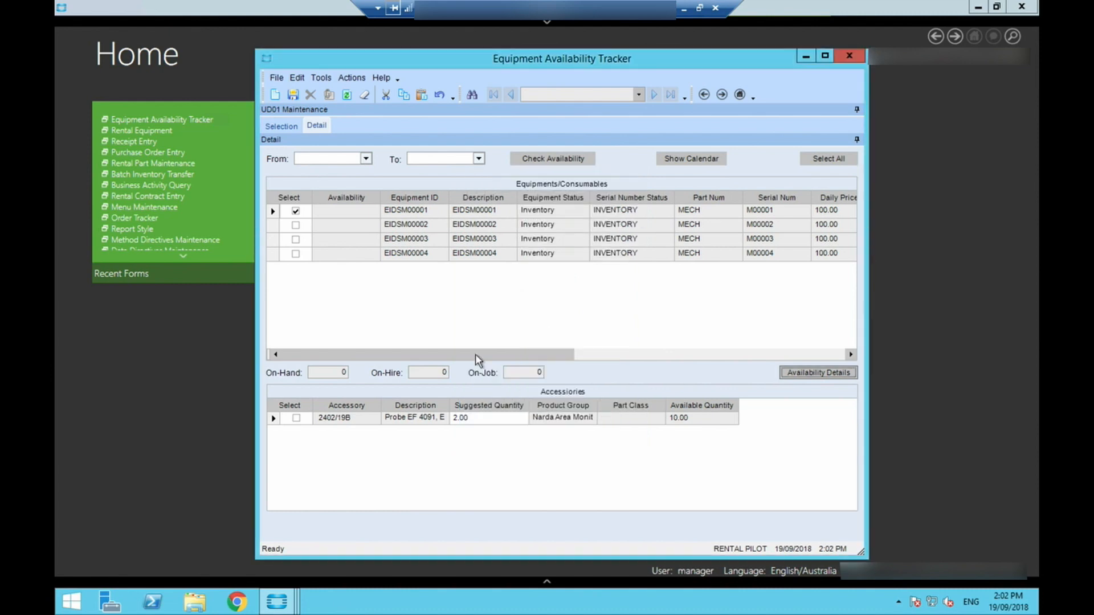
{"action": "left_click", "coordinate": [296, 212]}
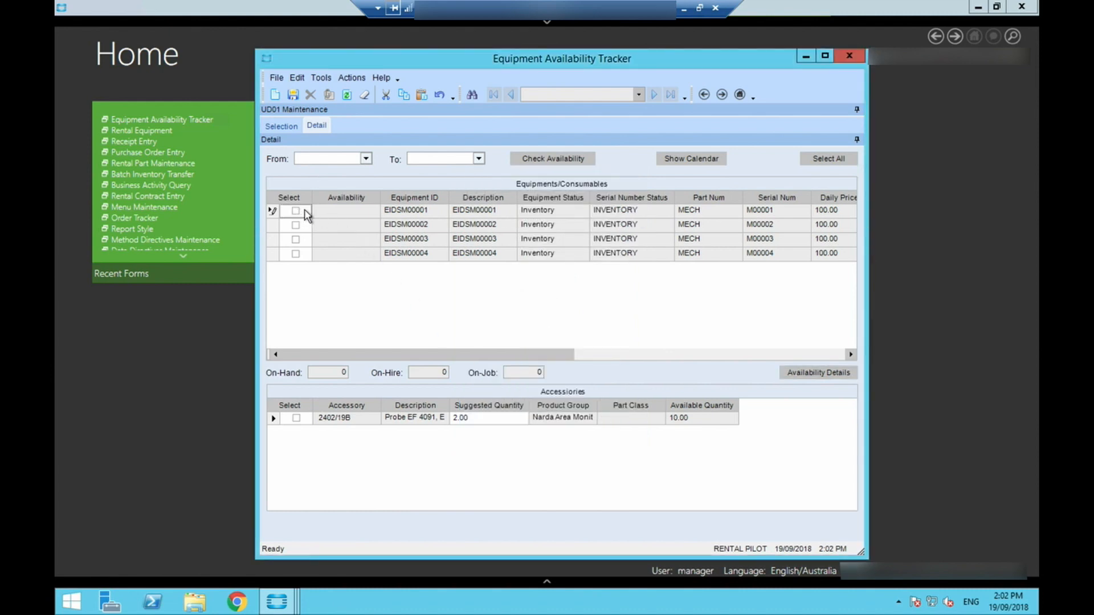
- Check the MECH equipment's availability from 19/09/2018 to 22/09/2018, view its schedule calendar and return to the equipment details
{"action": "left_click", "coordinate": [366, 159]}
{"action": "left_click", "coordinate": [284, 237]}
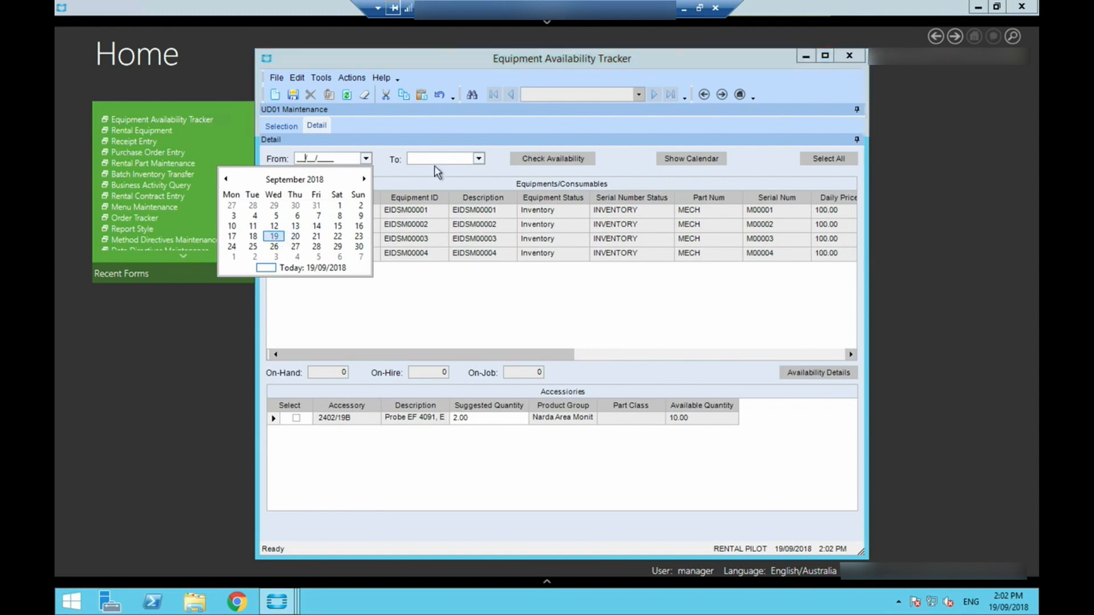
{"action": "left_click", "coordinate": [479, 158]}
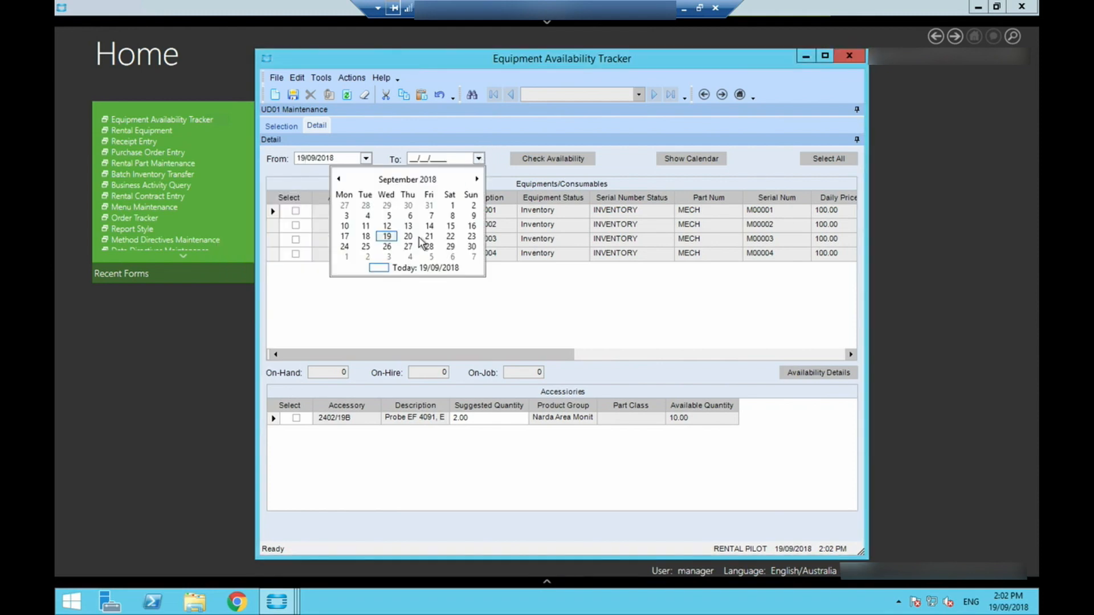
{"action": "left_click", "coordinate": [450, 236]}
{"action": "left_click", "coordinate": [551, 160]}
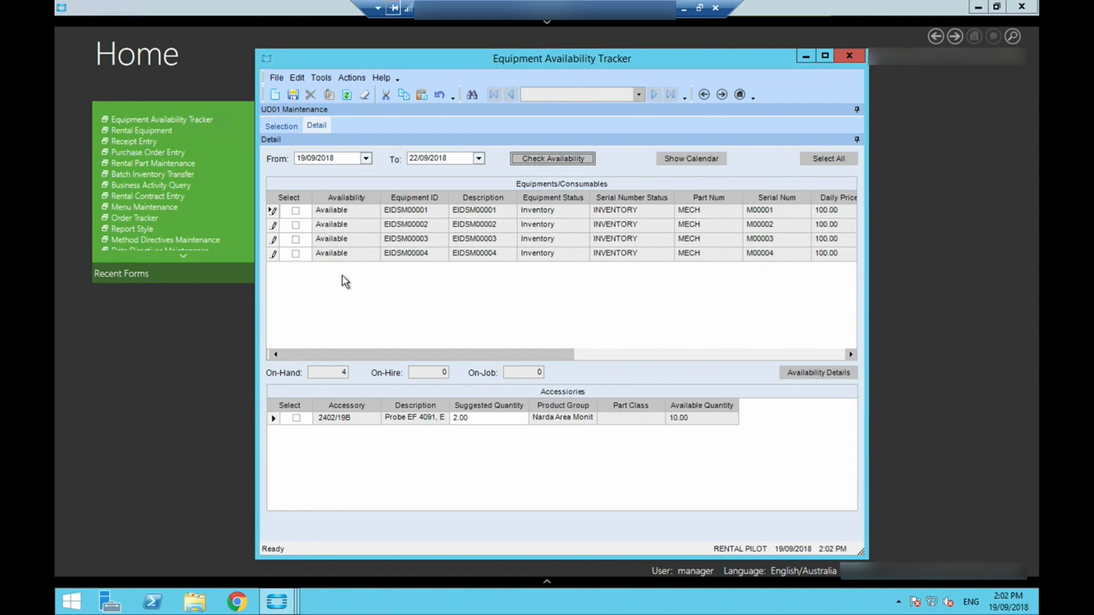
{"action": "left_click", "coordinate": [703, 159]}
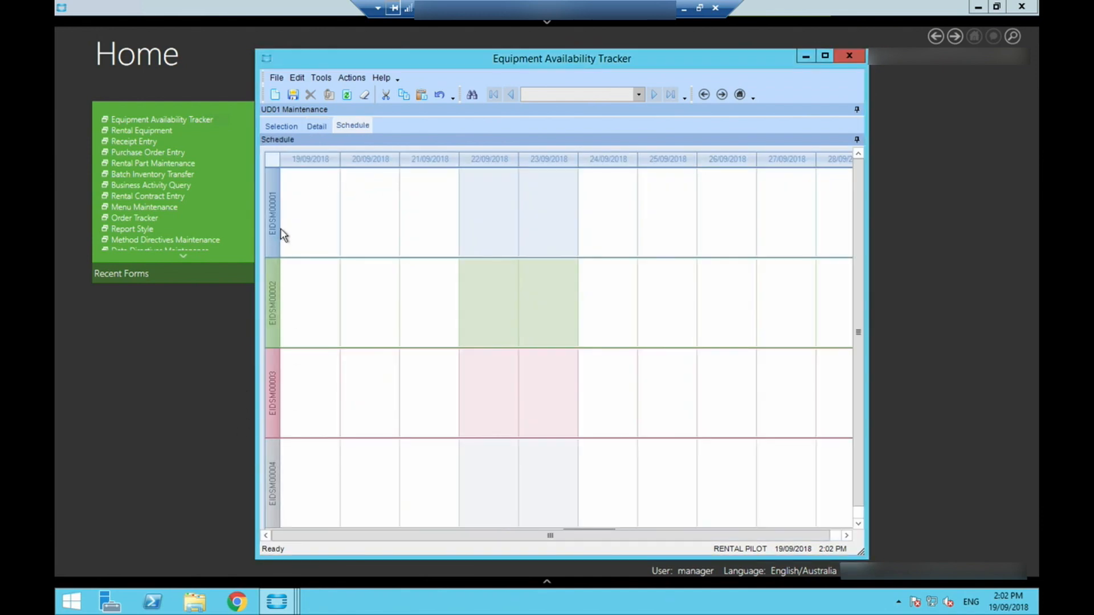
{"action": "left_click", "coordinate": [317, 126]}
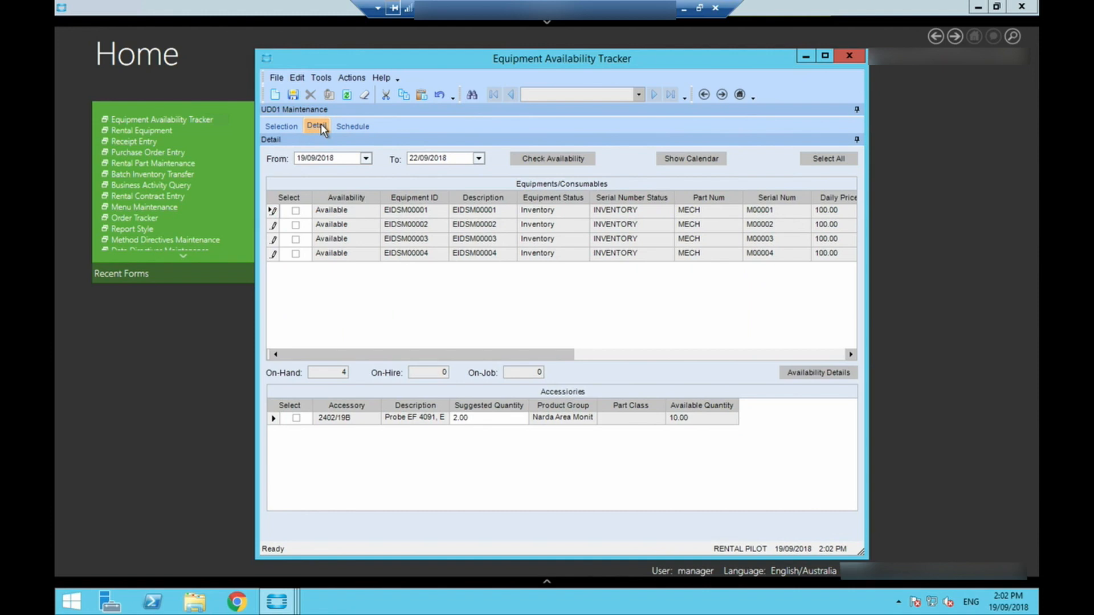